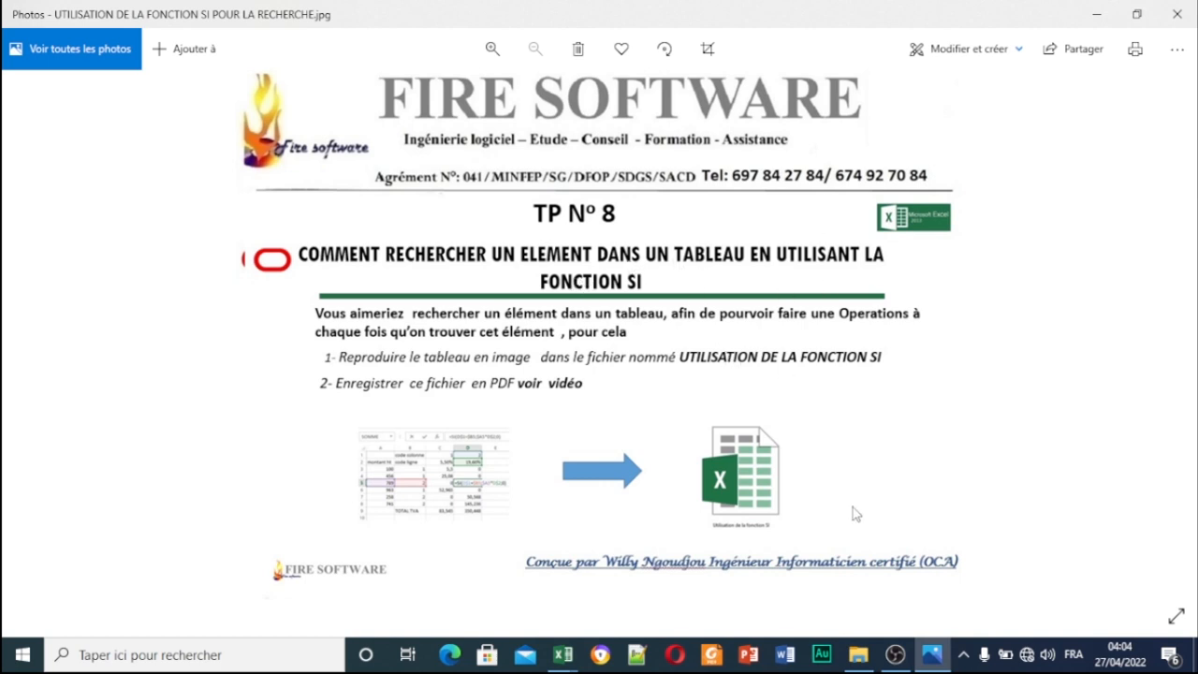
- Switch to File Explorer and open the folder RECHERCHE D'UNE VAL ET CALCUL D'UNE OP FONCTION SI to view its workbooks
{"action": "left_click", "coordinate": [860, 658]}
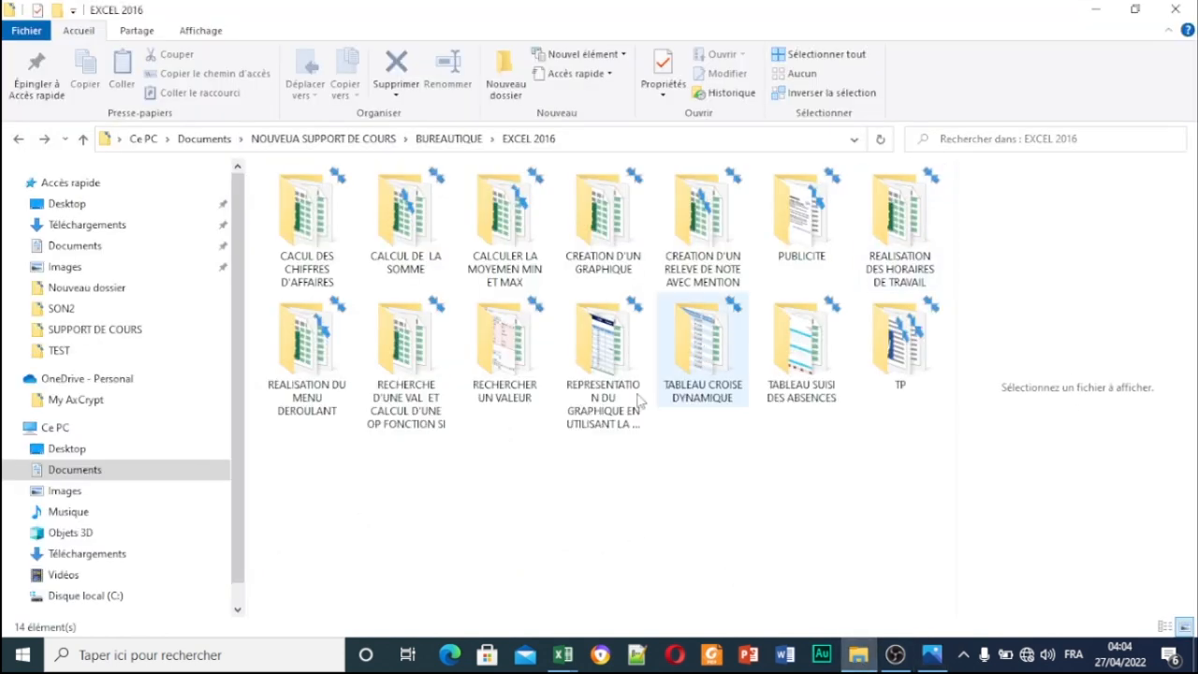
{"action": "left_click", "coordinate": [404, 428]}
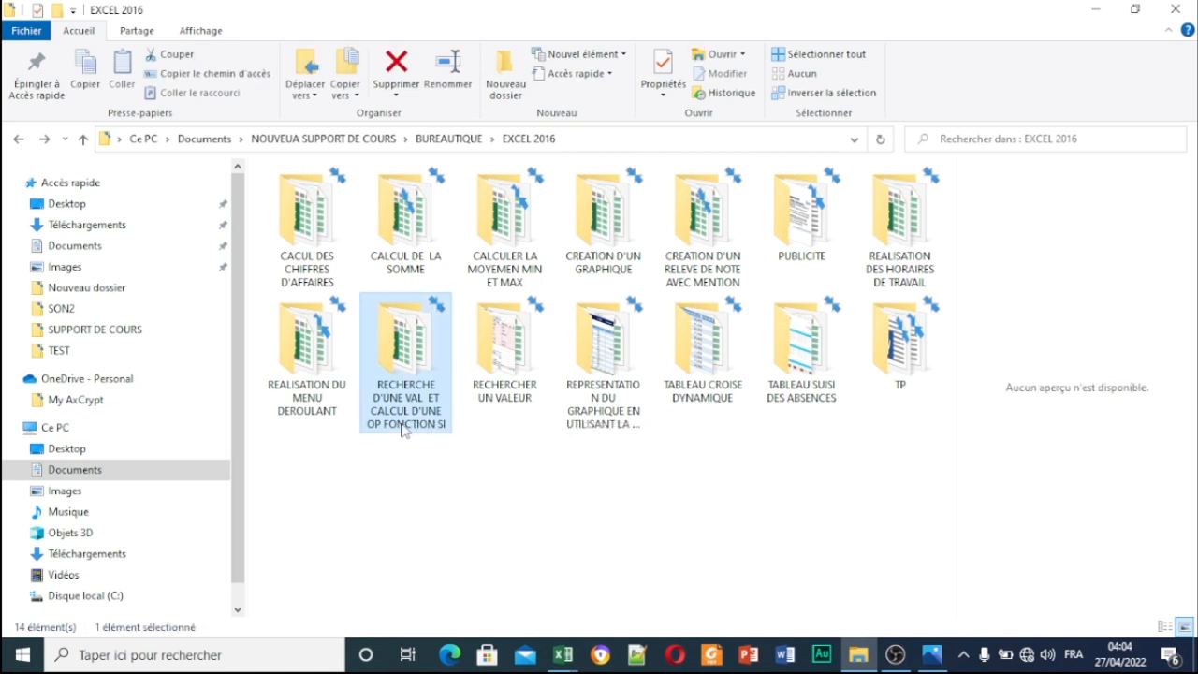
{"action": "double_click", "coordinate": [405, 428]}
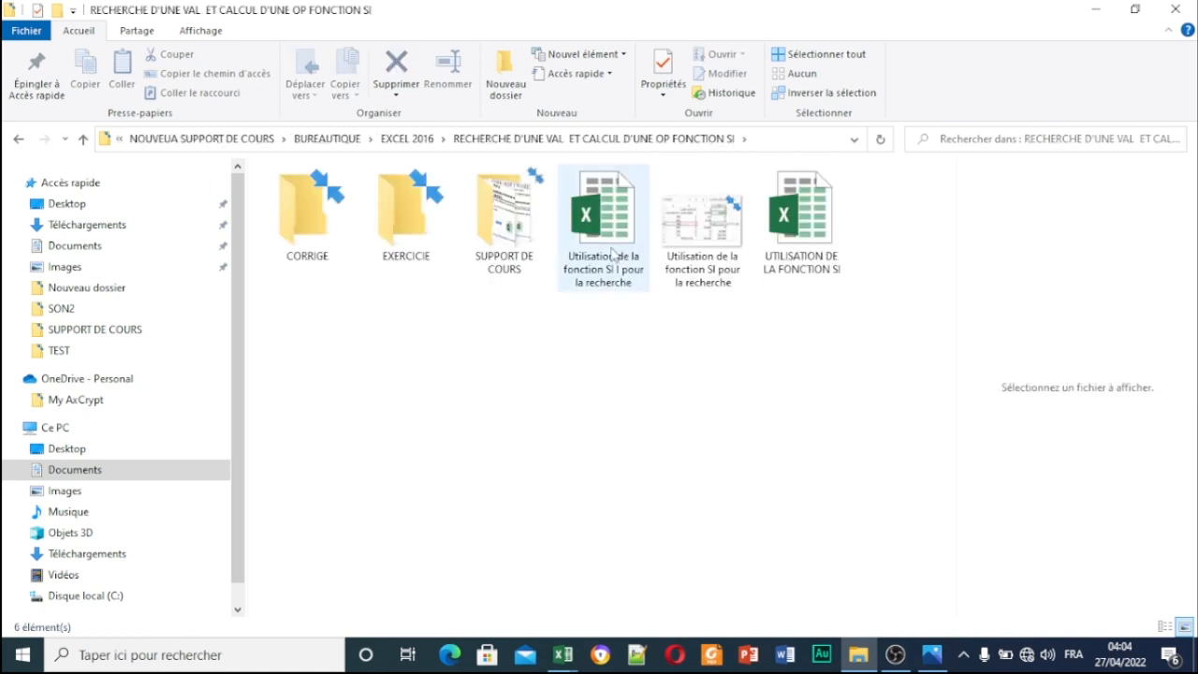
{"action": "mouse_move", "coordinate": [611, 283]}
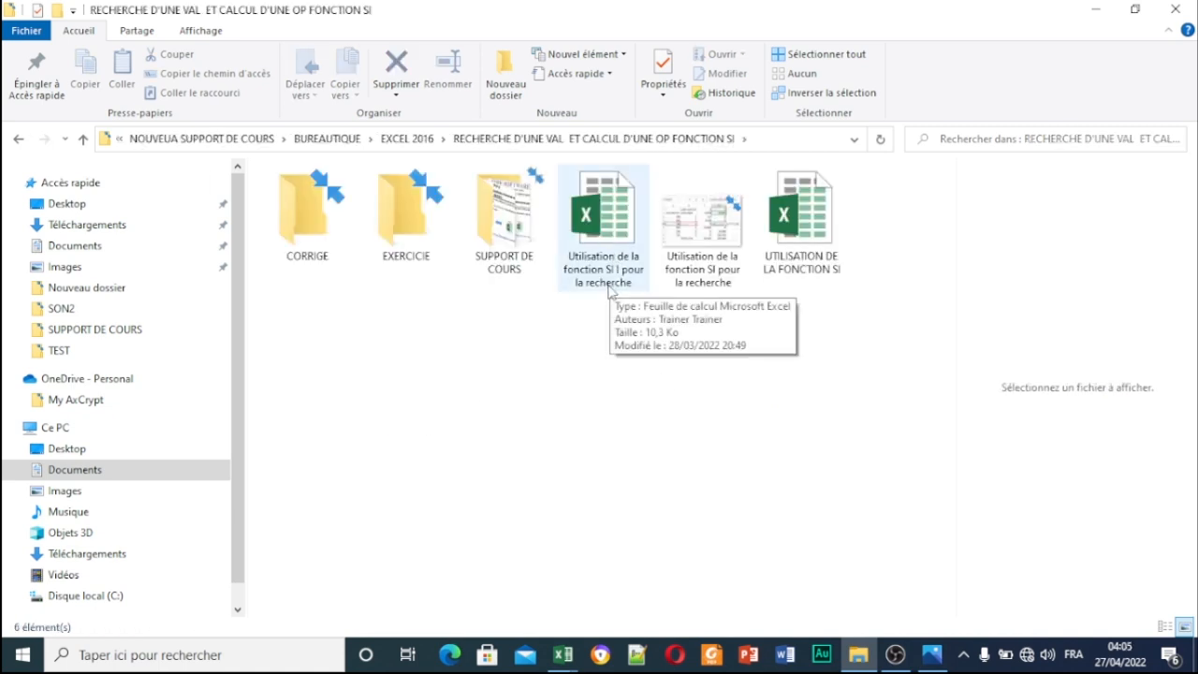
{"action": "mouse_move", "coordinate": [837, 277]}
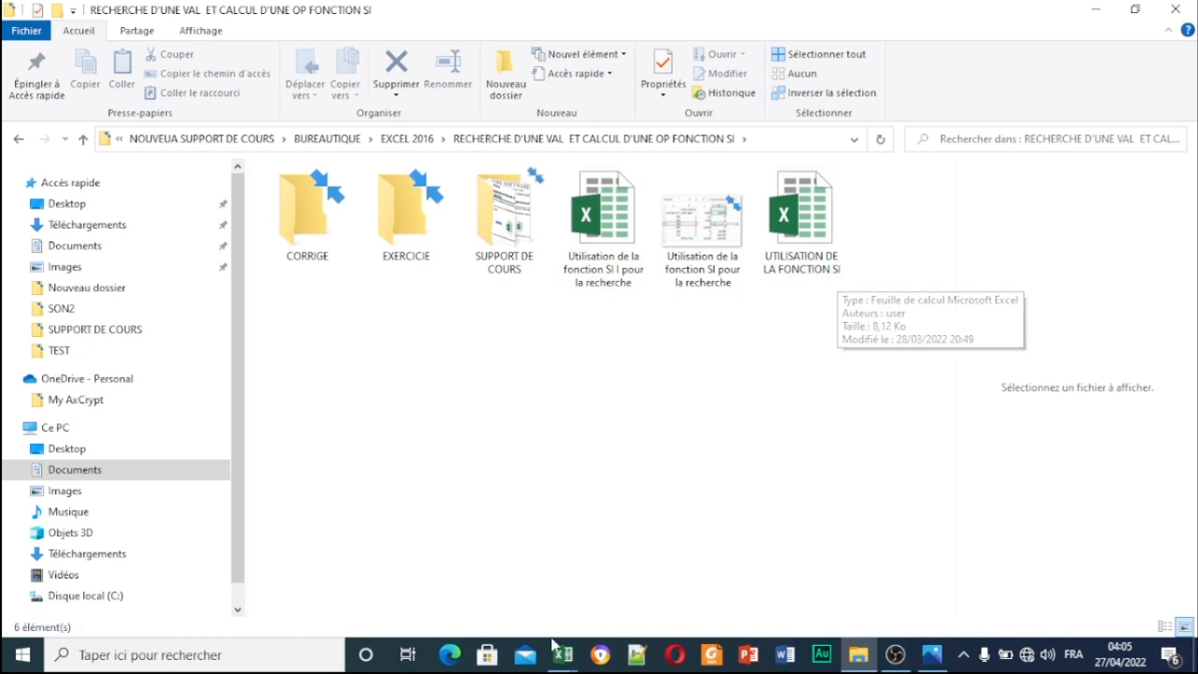
- Switch to the Excel workbook Utilisation de la fonction SI I pour la recherche and examine the Correction sheet's codes, rates and SI formulas
{"action": "mouse_move", "coordinate": [563, 654]}
{"action": "left_click", "coordinate": [601, 612]}
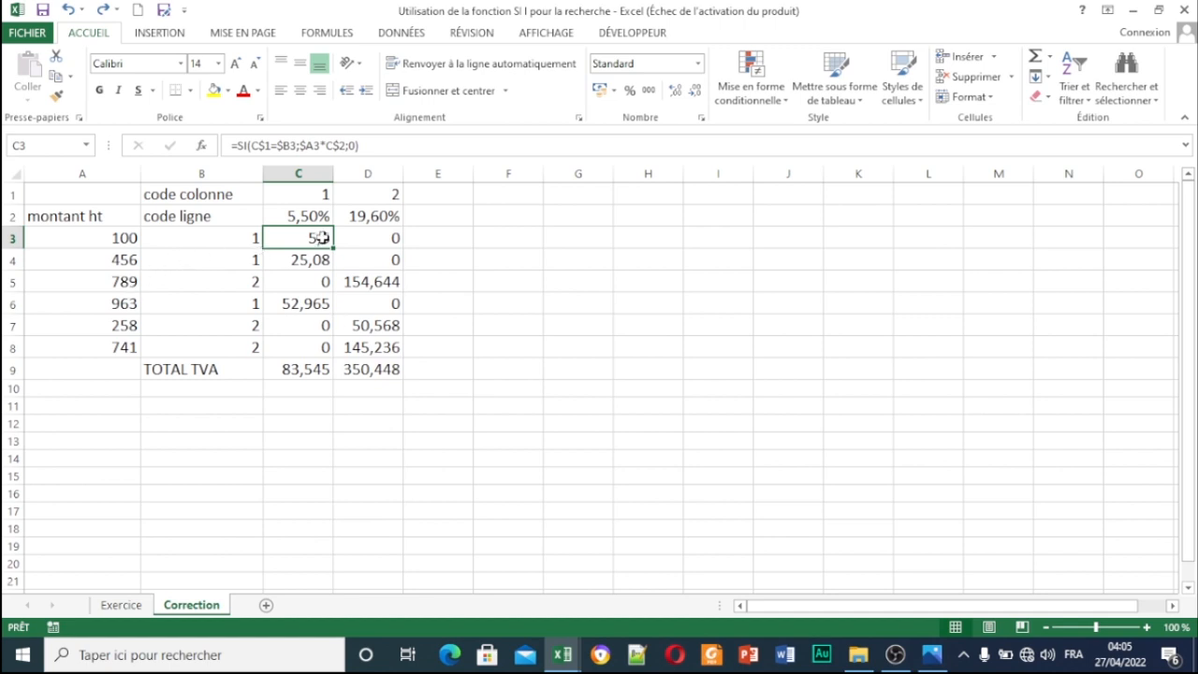
{"action": "left_click", "coordinate": [296, 217]}
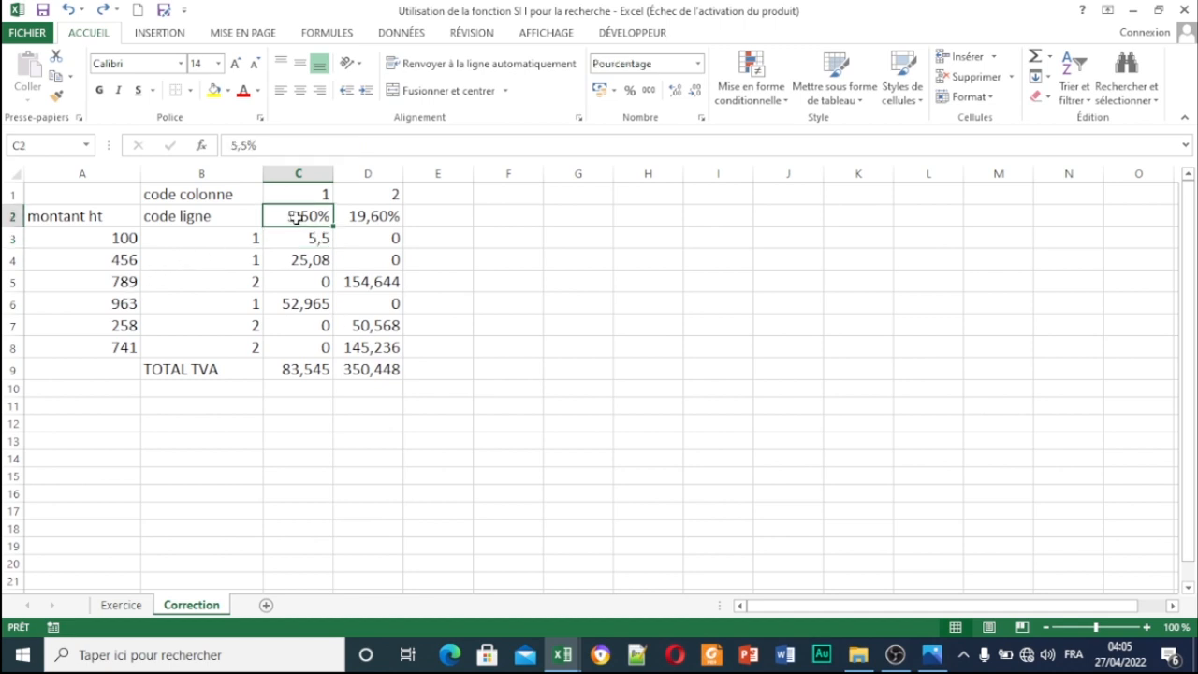
{"action": "left_click", "coordinate": [218, 245]}
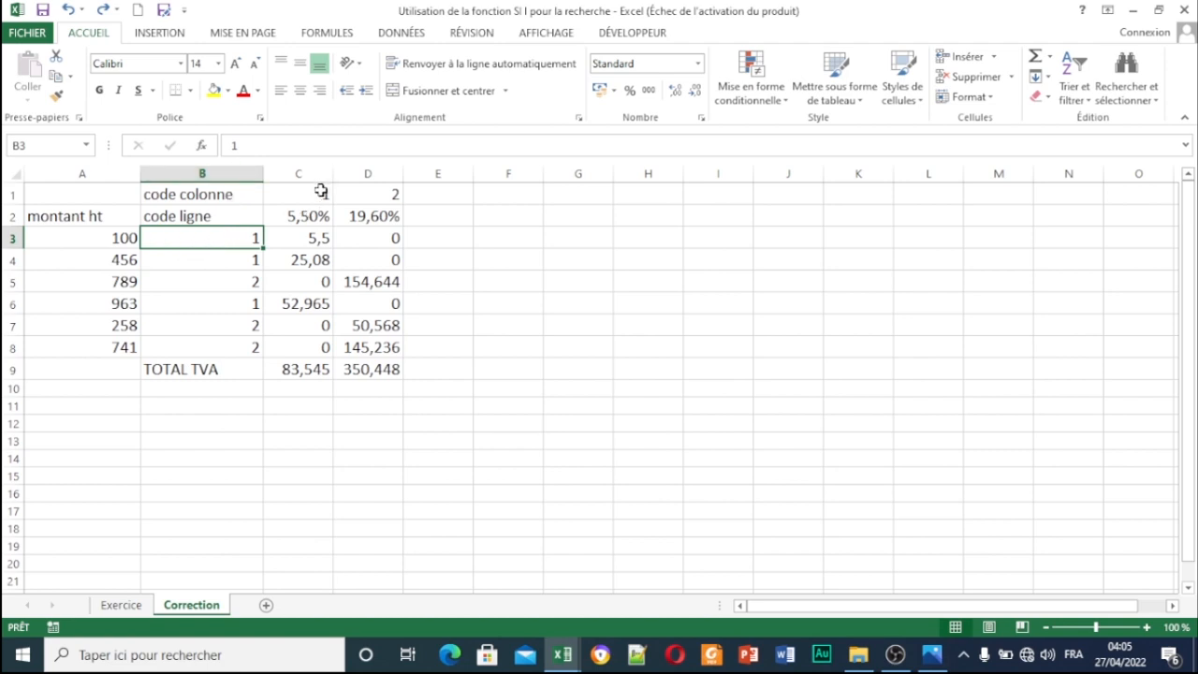
{"action": "left_click", "coordinate": [224, 283]}
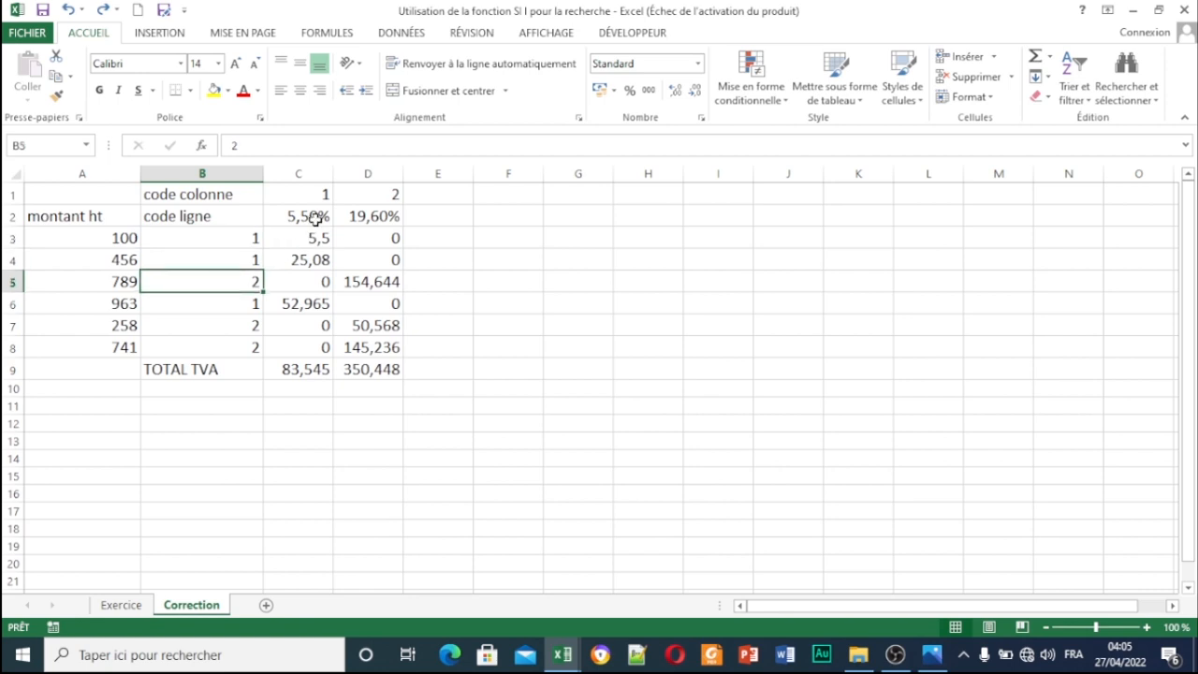
{"action": "left_click", "coordinate": [311, 283]}
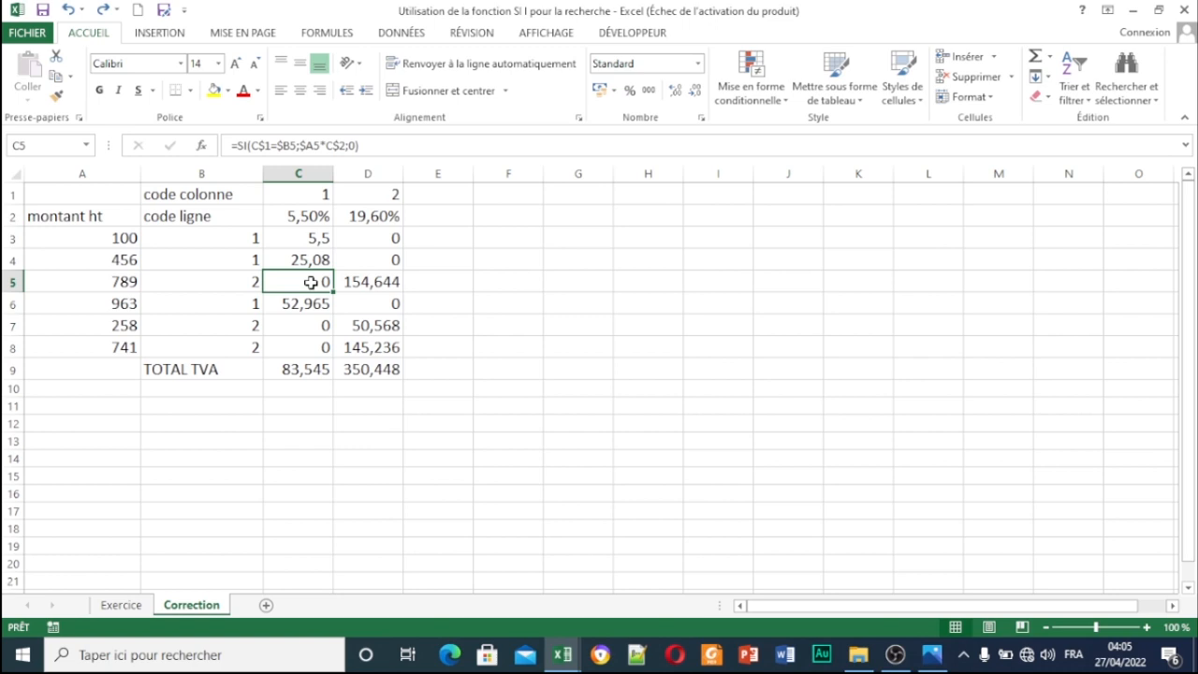
{"action": "left_click", "coordinate": [217, 239]}
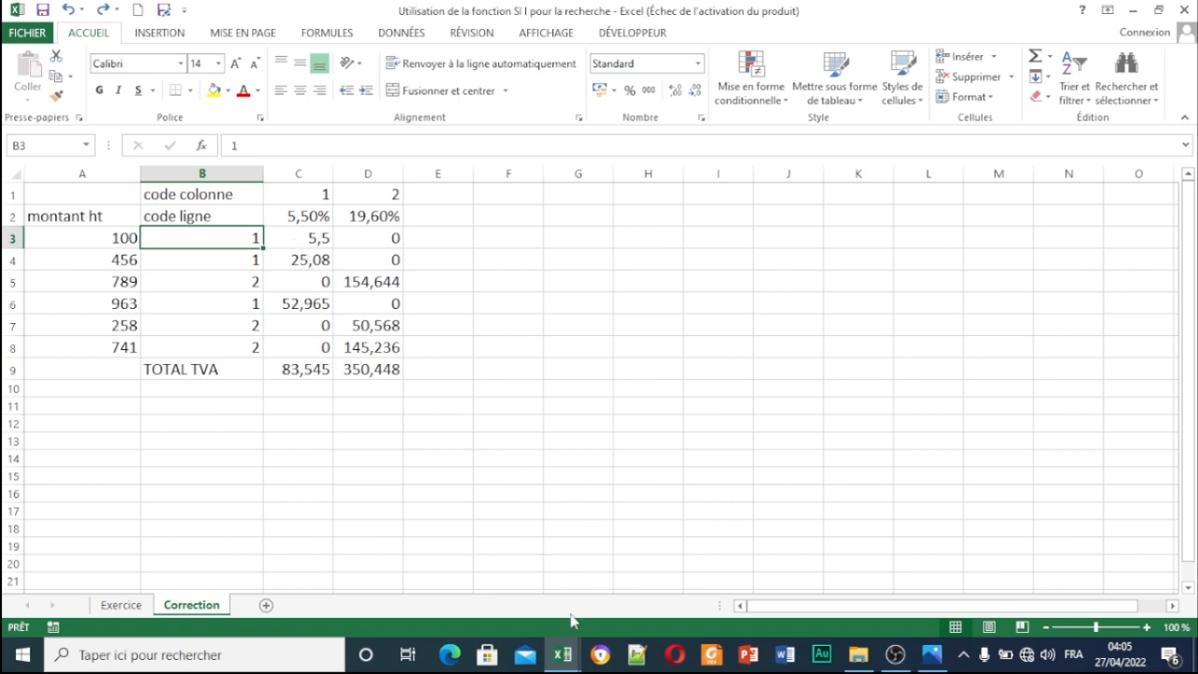
- Switch to the workbook UTILISATION DE LA FONCTION SI and format the rate in E4 as a percentage with two decimals
{"action": "left_click", "coordinate": [569, 656]}
{"action": "left_click", "coordinate": [547, 622]}
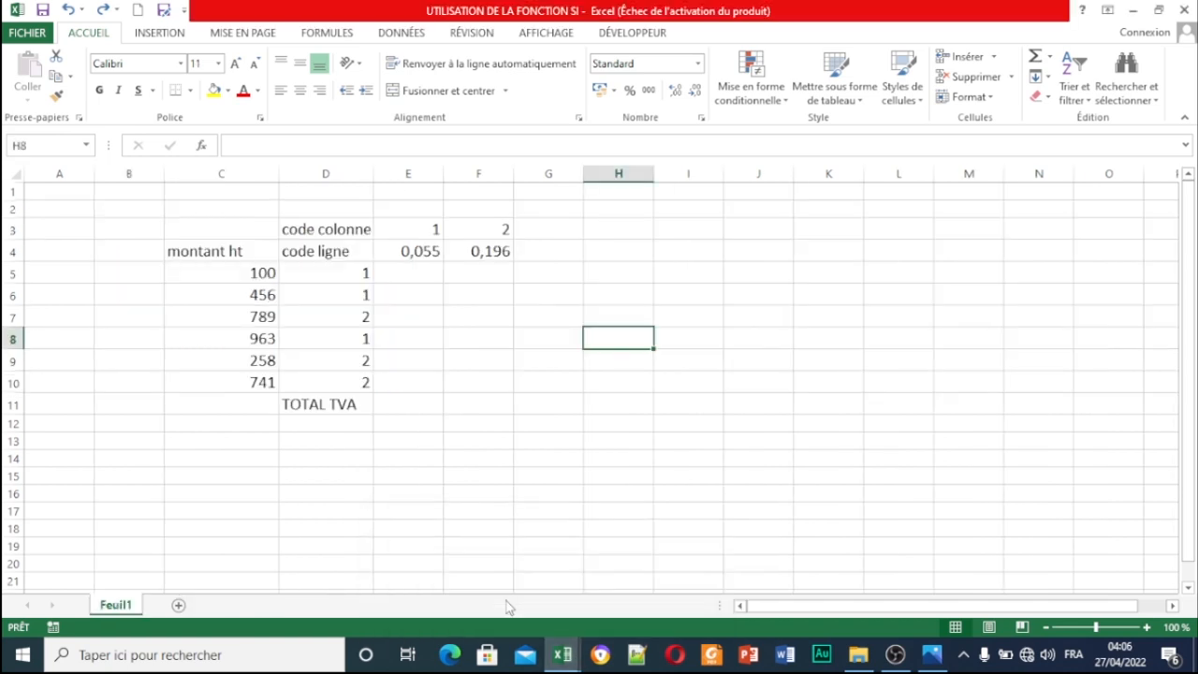
{"action": "left_click", "coordinate": [400, 250]}
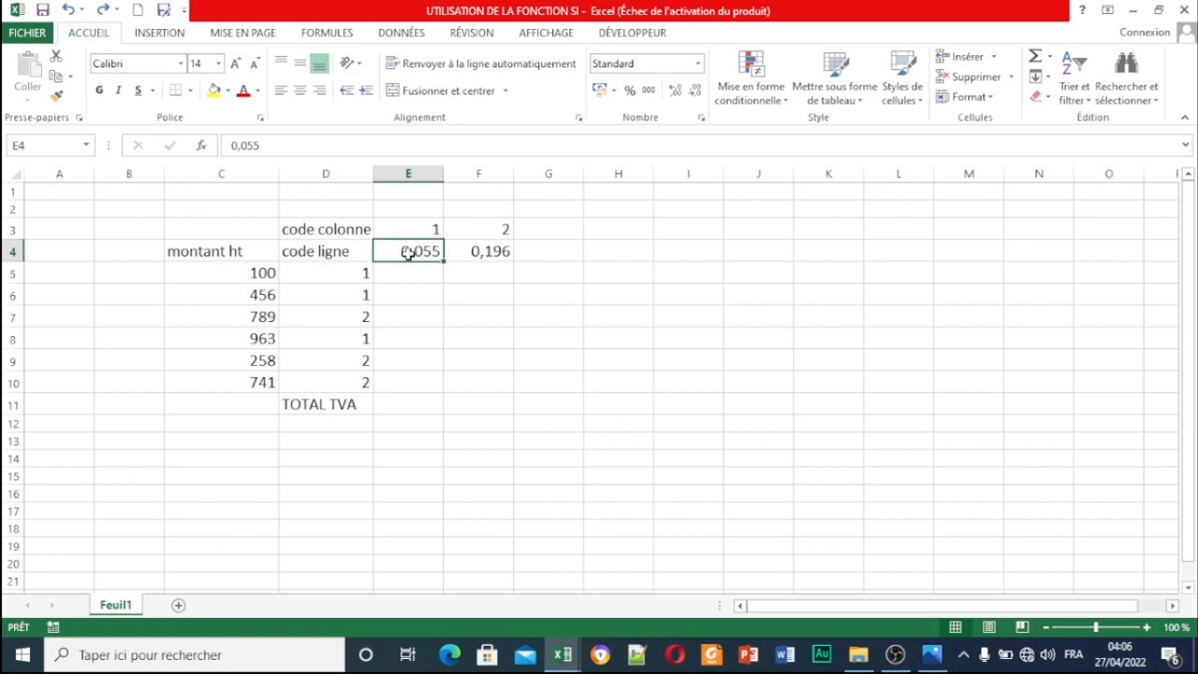
{"action": "left_click", "coordinate": [477, 252]}
{"action": "left_click", "coordinate": [403, 254]}
{"action": "right_click", "coordinate": [406, 251]}
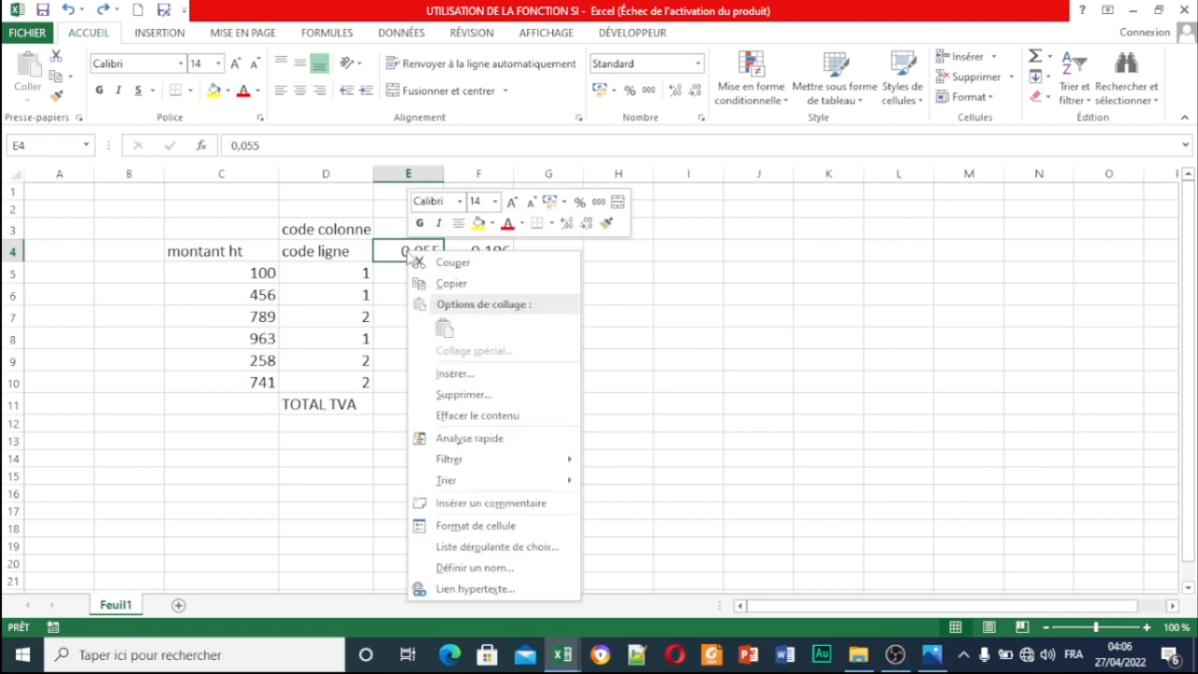
{"action": "left_click", "coordinate": [456, 525]}
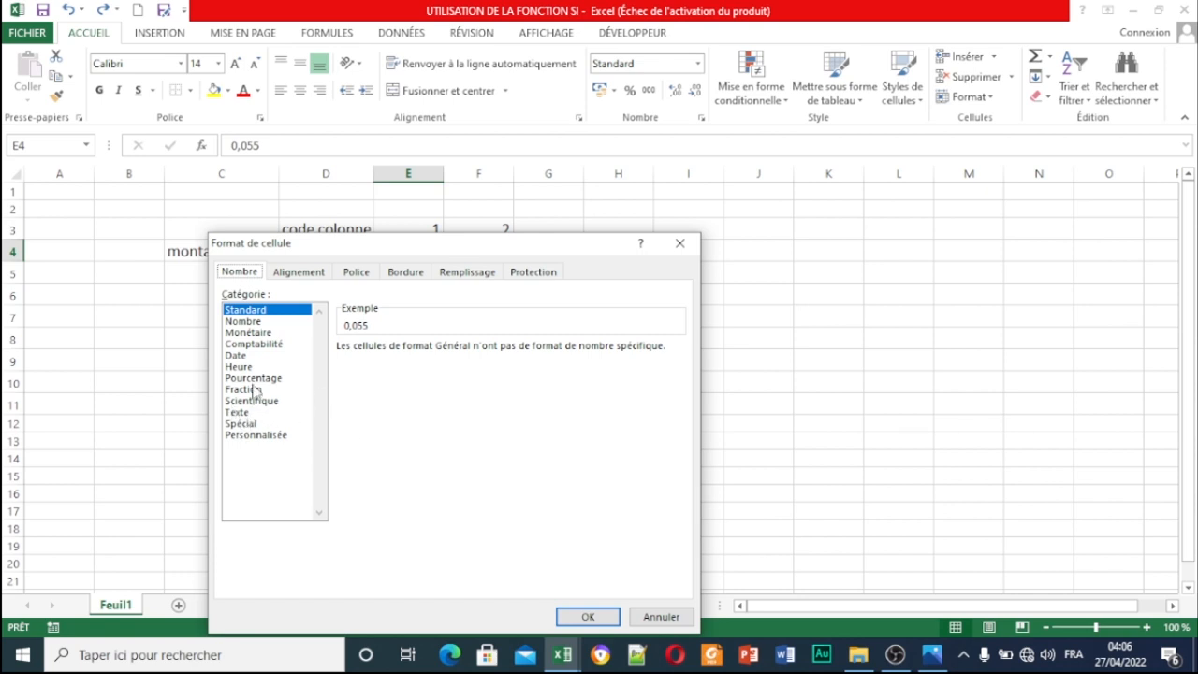
{"action": "left_click", "coordinate": [263, 378]}
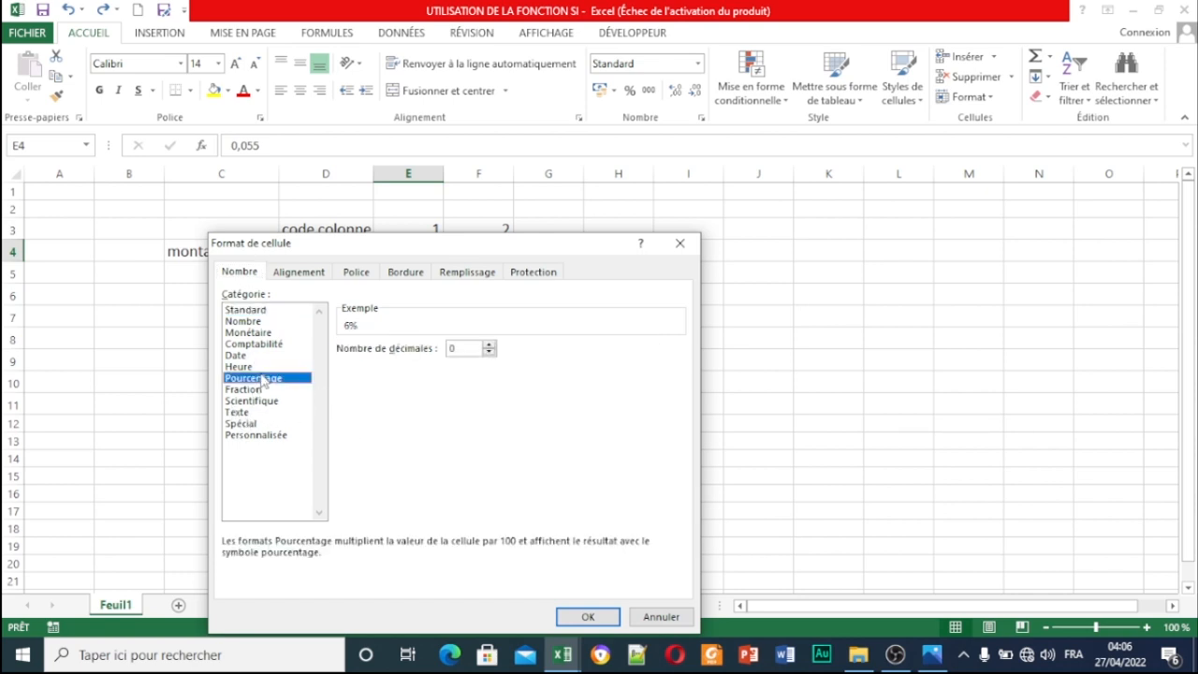
{"action": "left_click", "coordinate": [489, 346]}
{"action": "left_click", "coordinate": [489, 345]}
{"action": "left_click", "coordinate": [583, 618]}
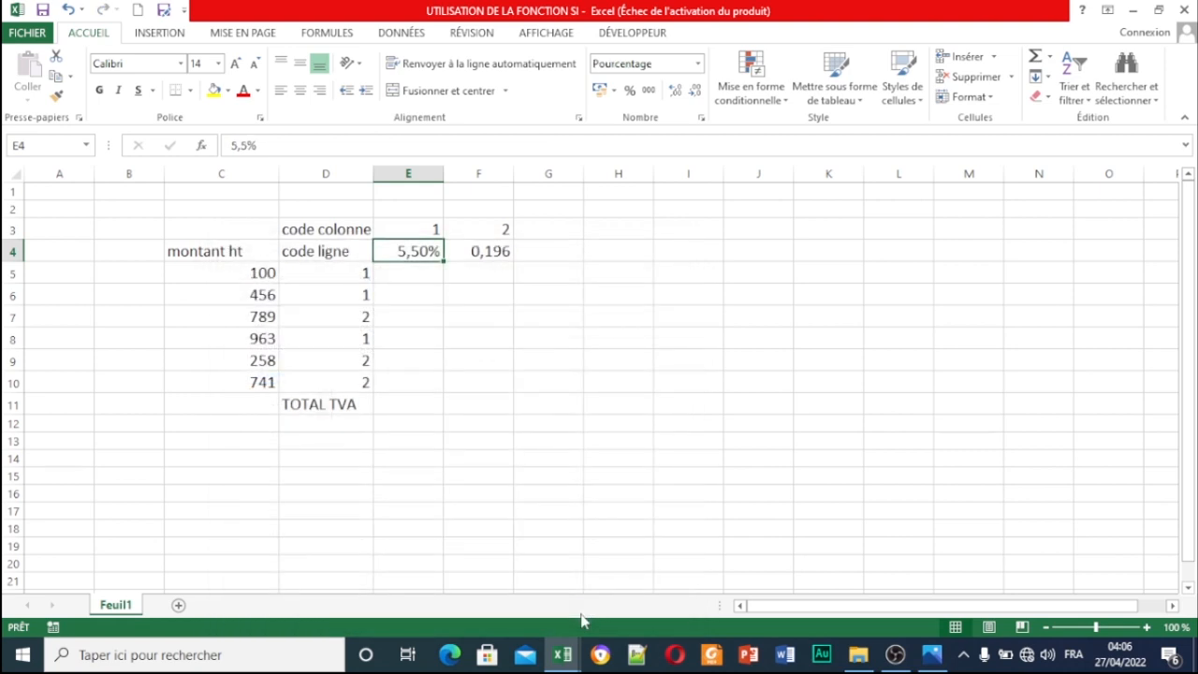
- Format the rate in F4 under column code 2 as a percentage with two decimals
{"action": "left_click", "coordinate": [479, 251]}
{"action": "right_click", "coordinate": [479, 250]}
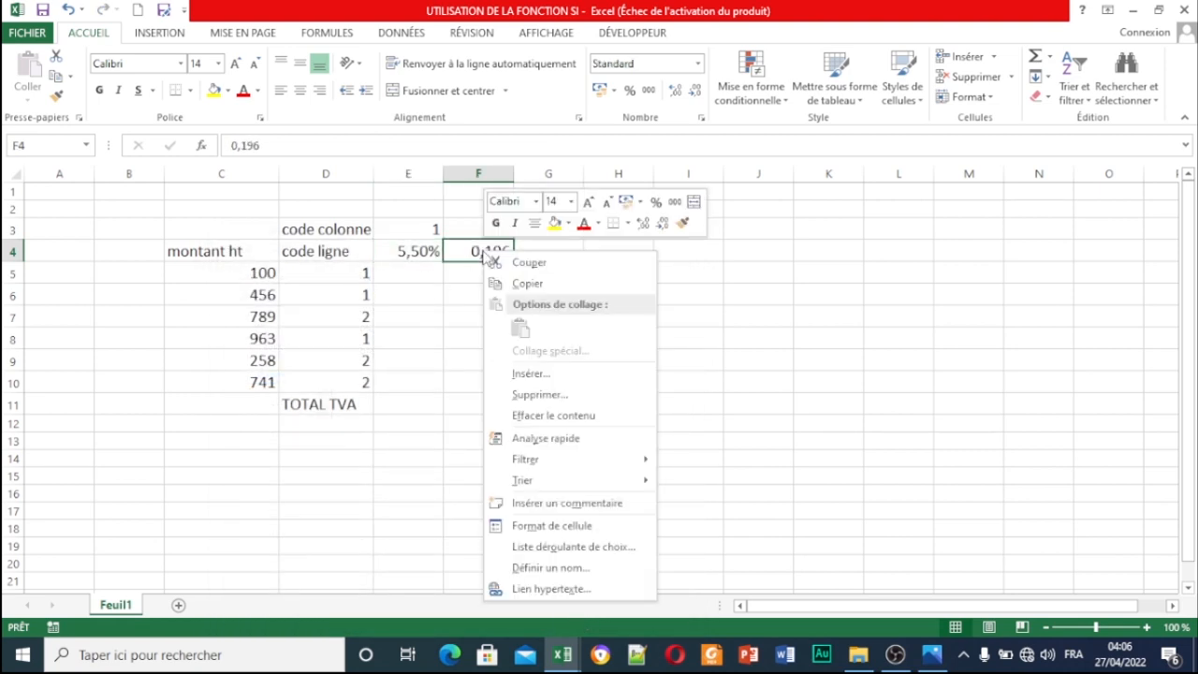
{"action": "left_click", "coordinate": [548, 525]}
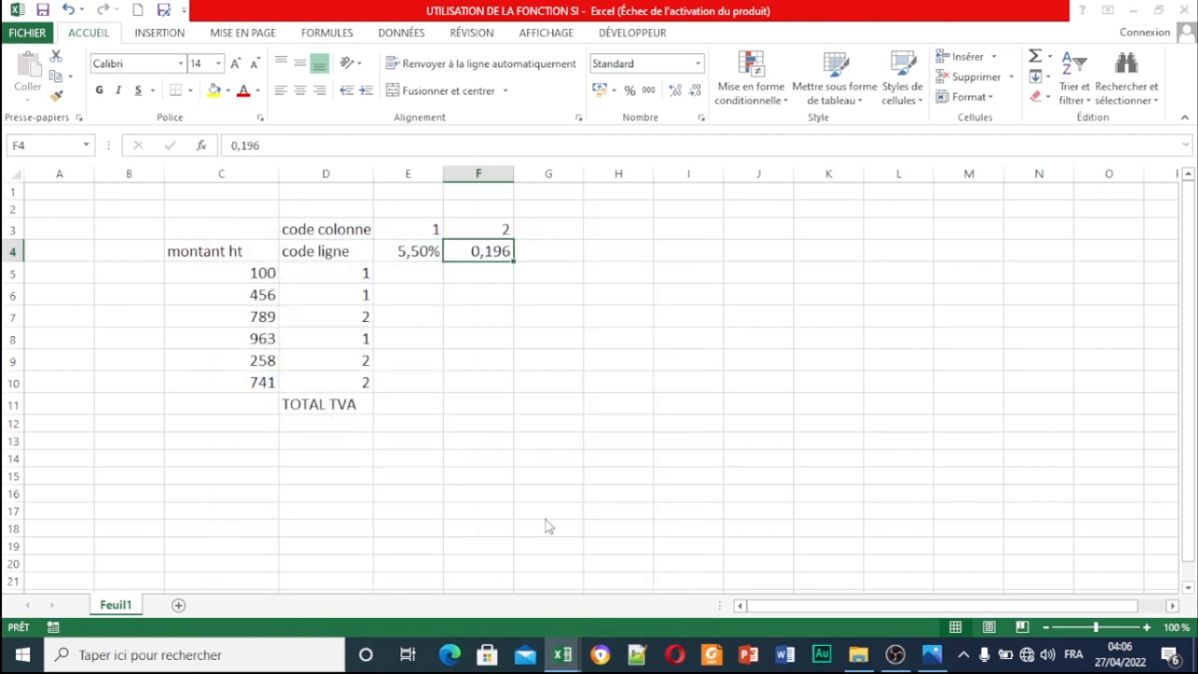
{"action": "left_click", "coordinate": [337, 378]}
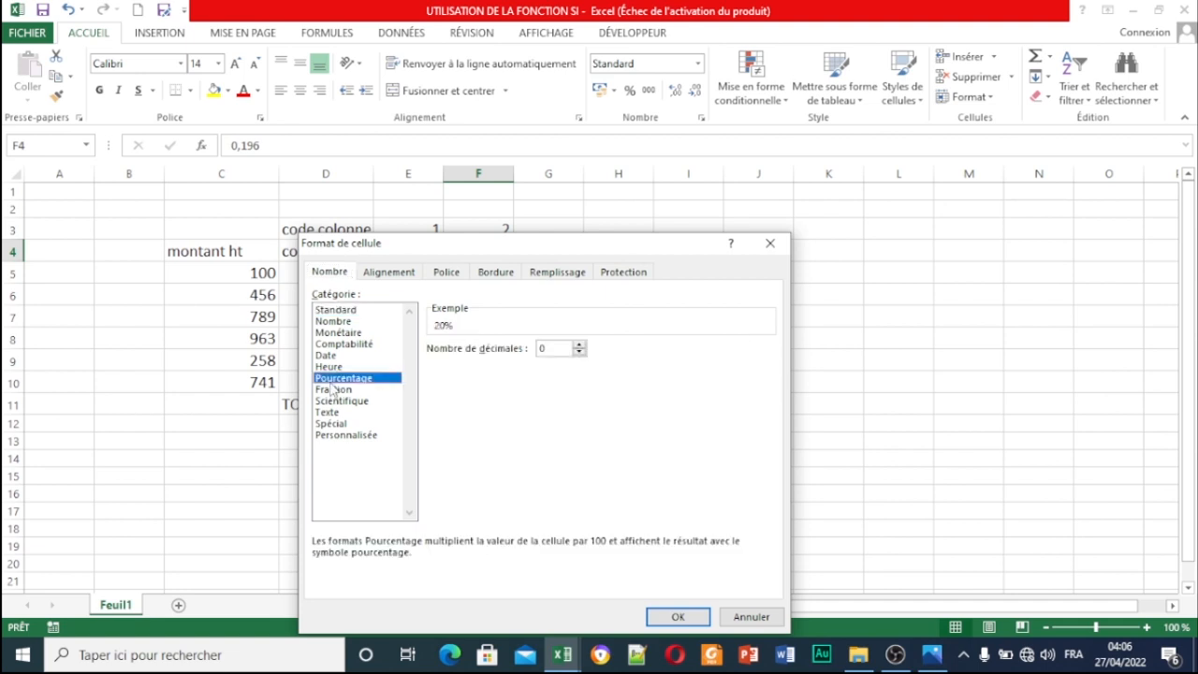
{"action": "left_click", "coordinate": [578, 344]}
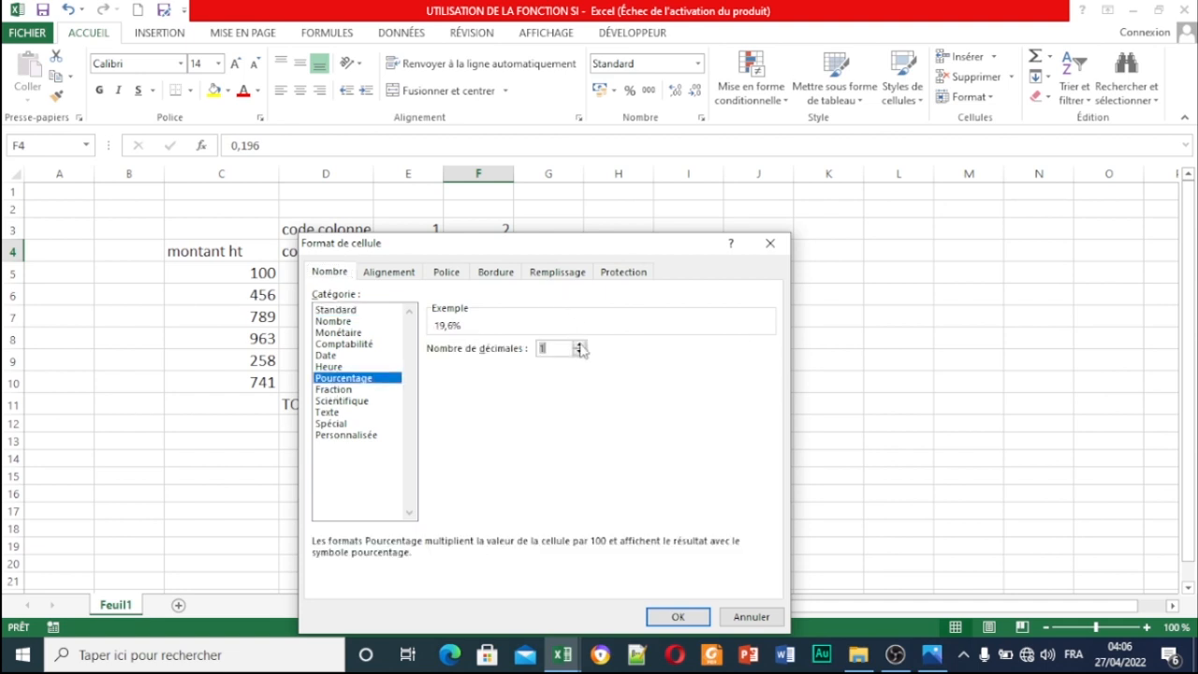
{"action": "left_click", "coordinate": [578, 345]}
{"action": "left_click", "coordinate": [678, 616]}
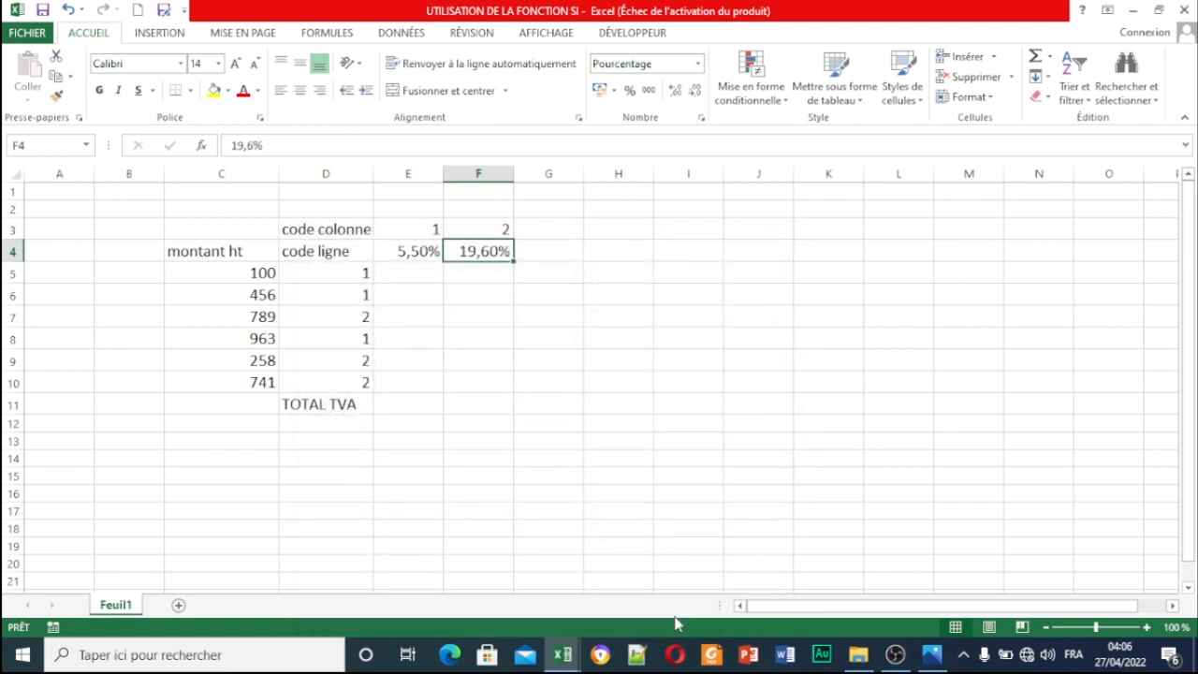
- Begin a formula with the SI function in cell E5, beside the first row code
{"action": "left_click", "coordinate": [437, 333]}
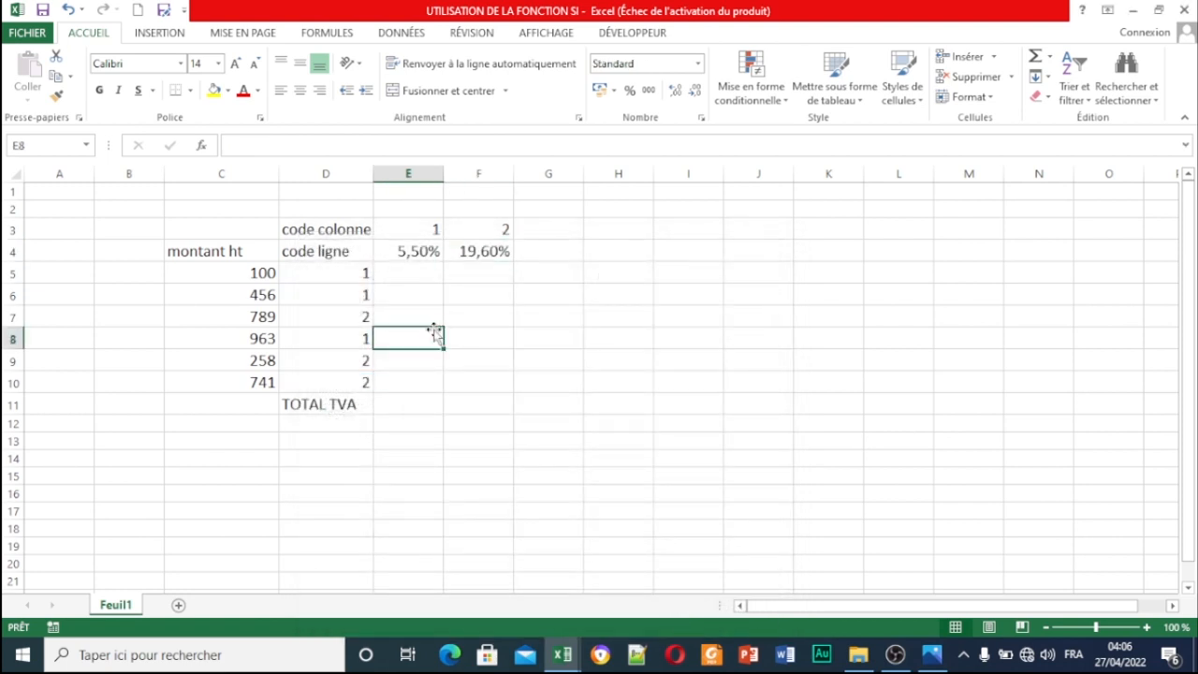
{"action": "left_click", "coordinate": [407, 273]}
{"action": "double_click", "coordinate": [391, 272]}
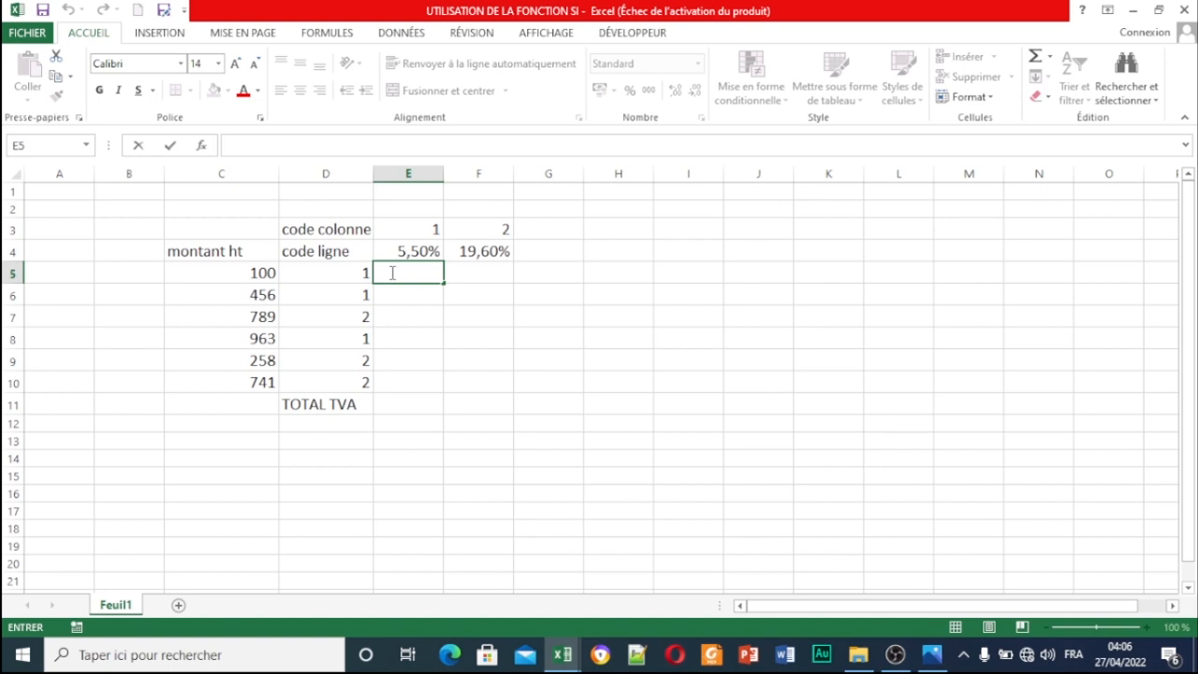
{"action": "type", "text": "="}
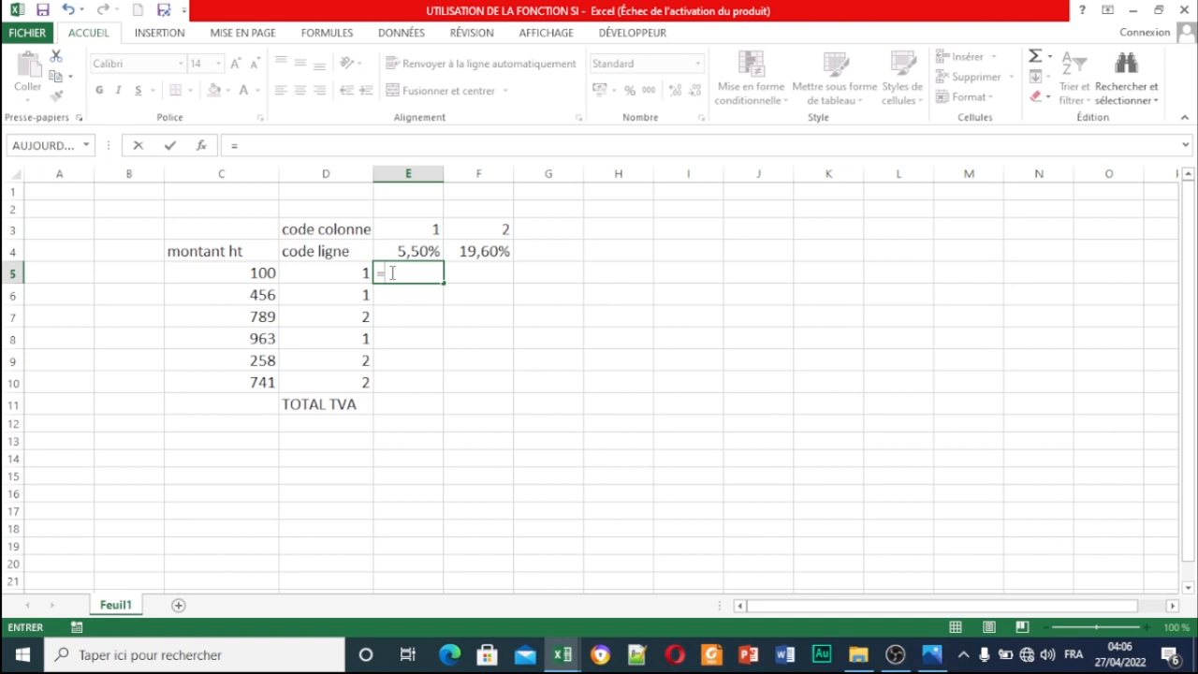
{"action": "type", "text": "si"}
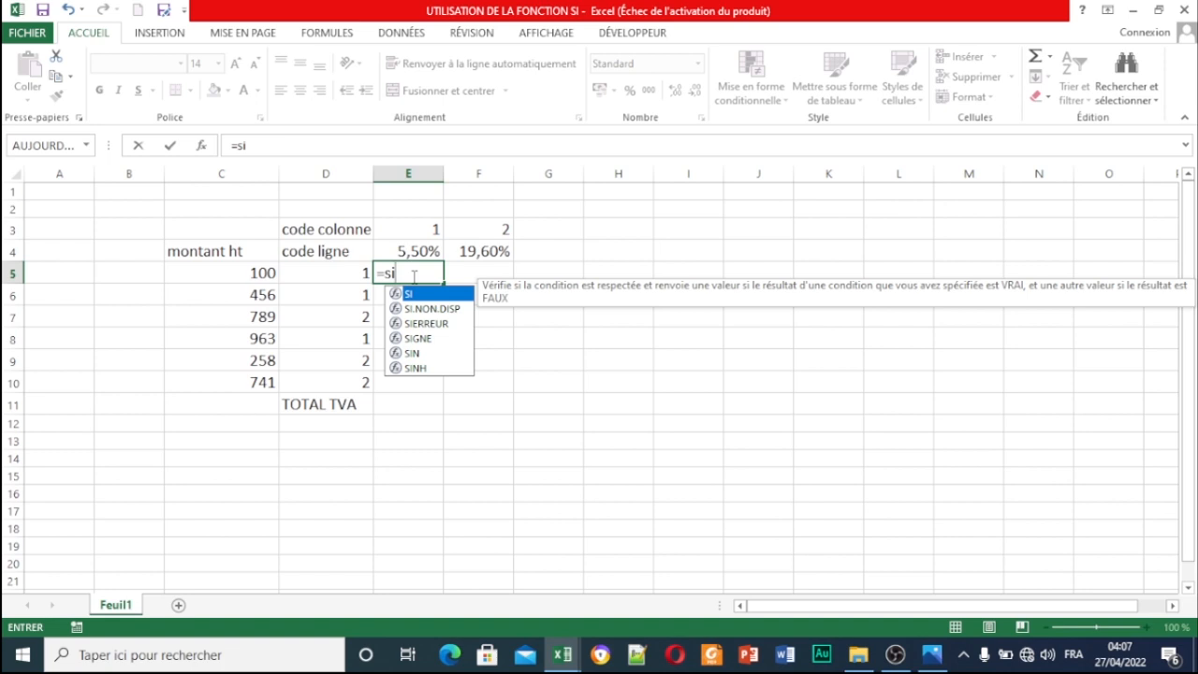
- Open the SI function's parenthesis in E5 and start its logical test with the column-locked reference $D5
{"action": "type", "text": "$"}
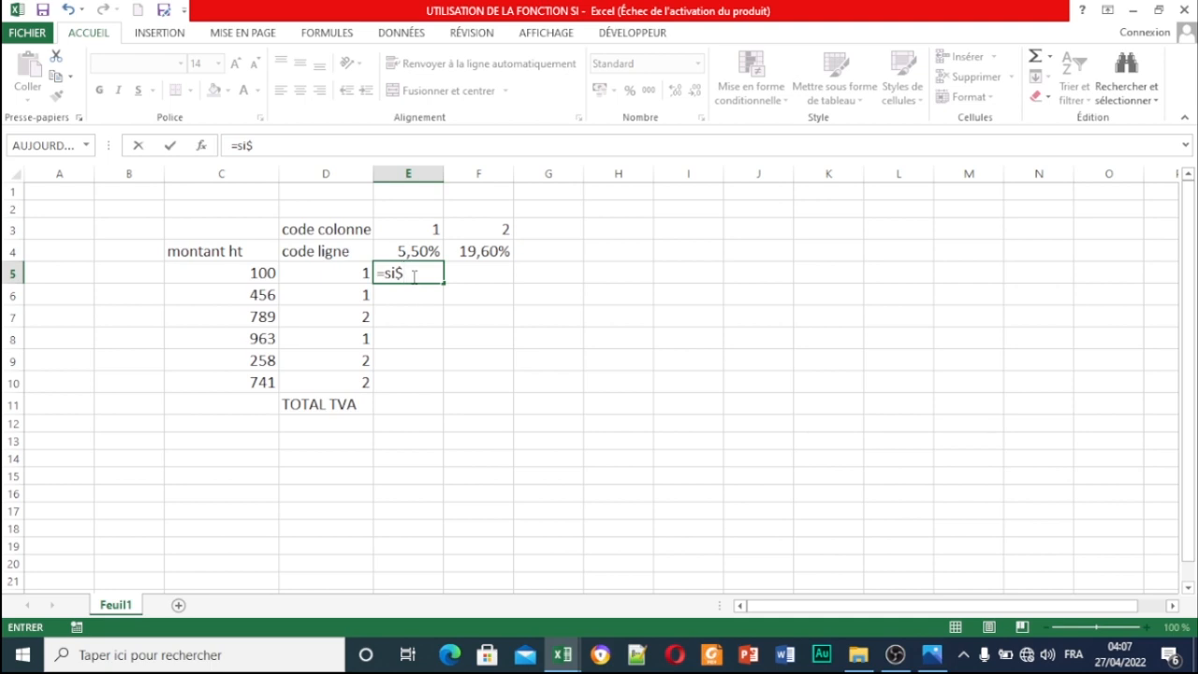
{"action": "key", "text": "Return"}
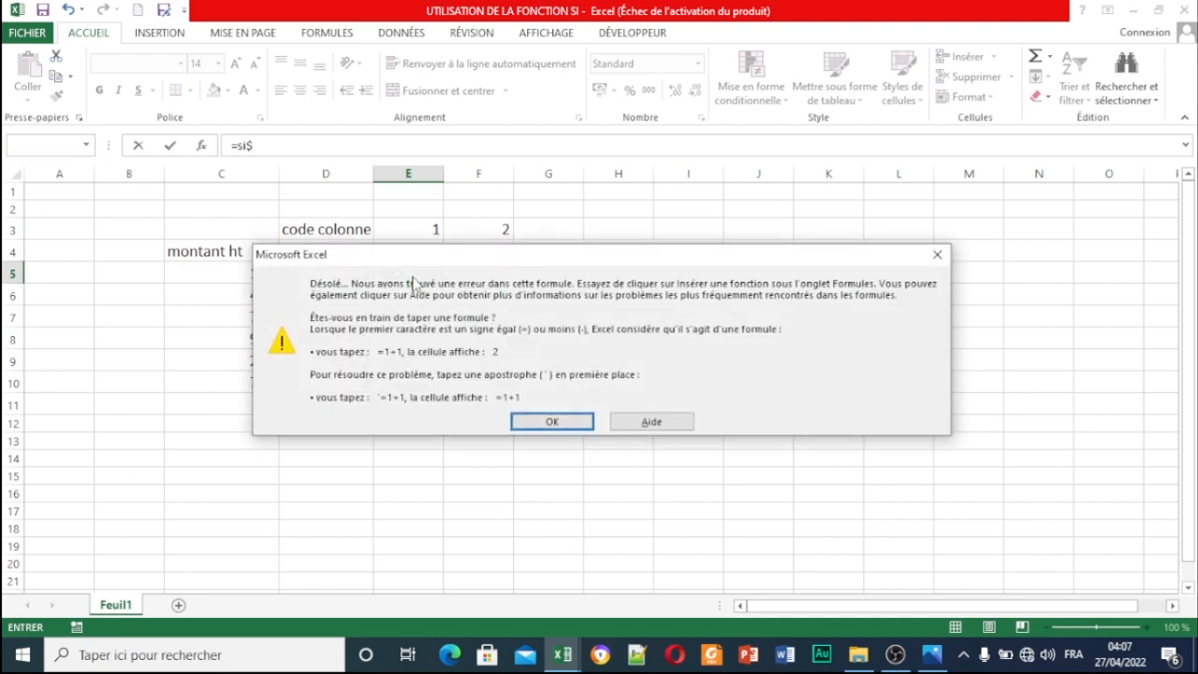
{"action": "left_click", "coordinate": [936, 253]}
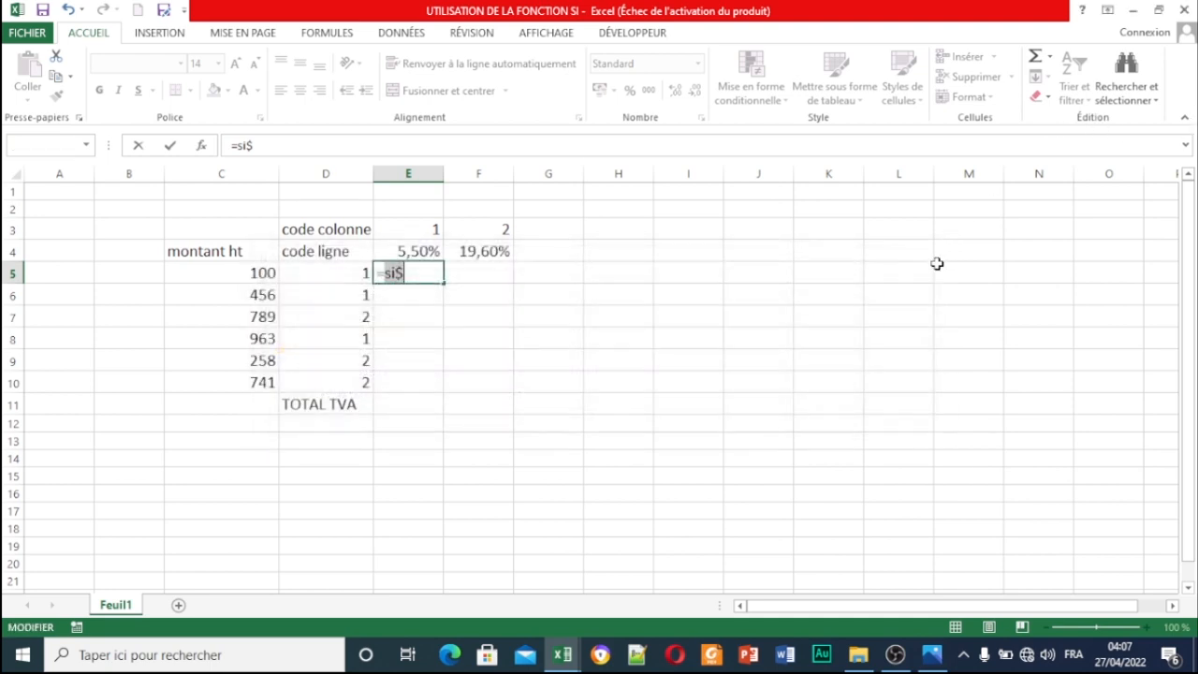
{"action": "left_click", "coordinate": [396, 272]}
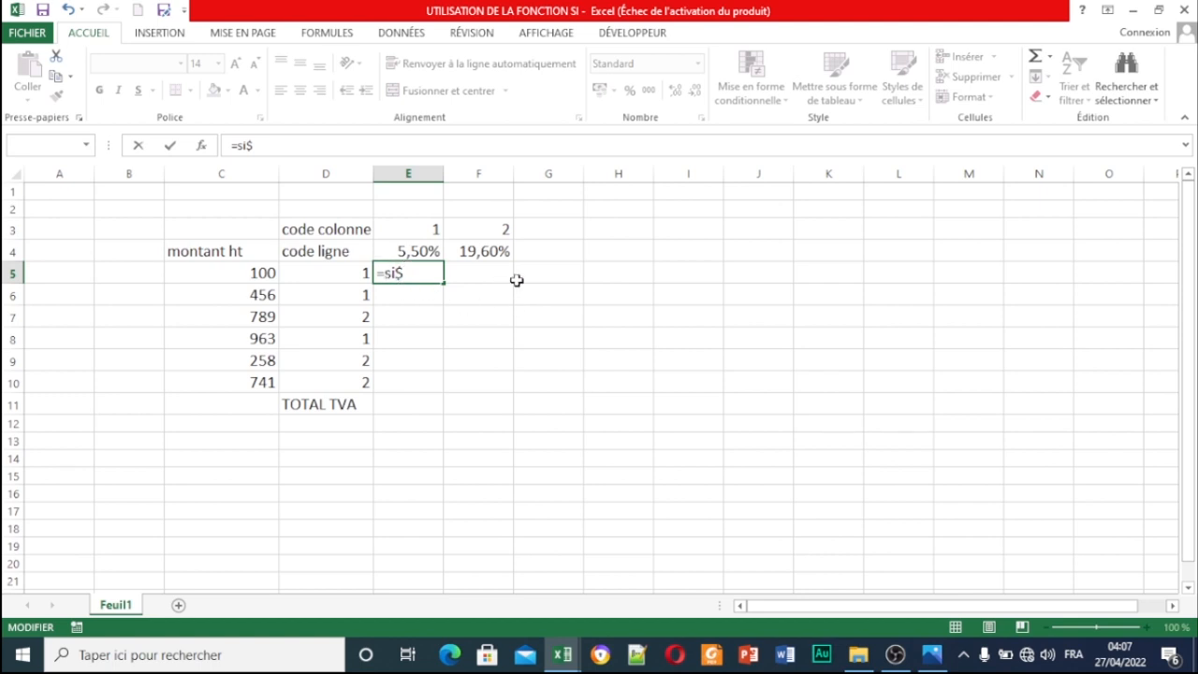
{"action": "type", "text": "("}
{"action": "left_click", "coordinate": [415, 272]}
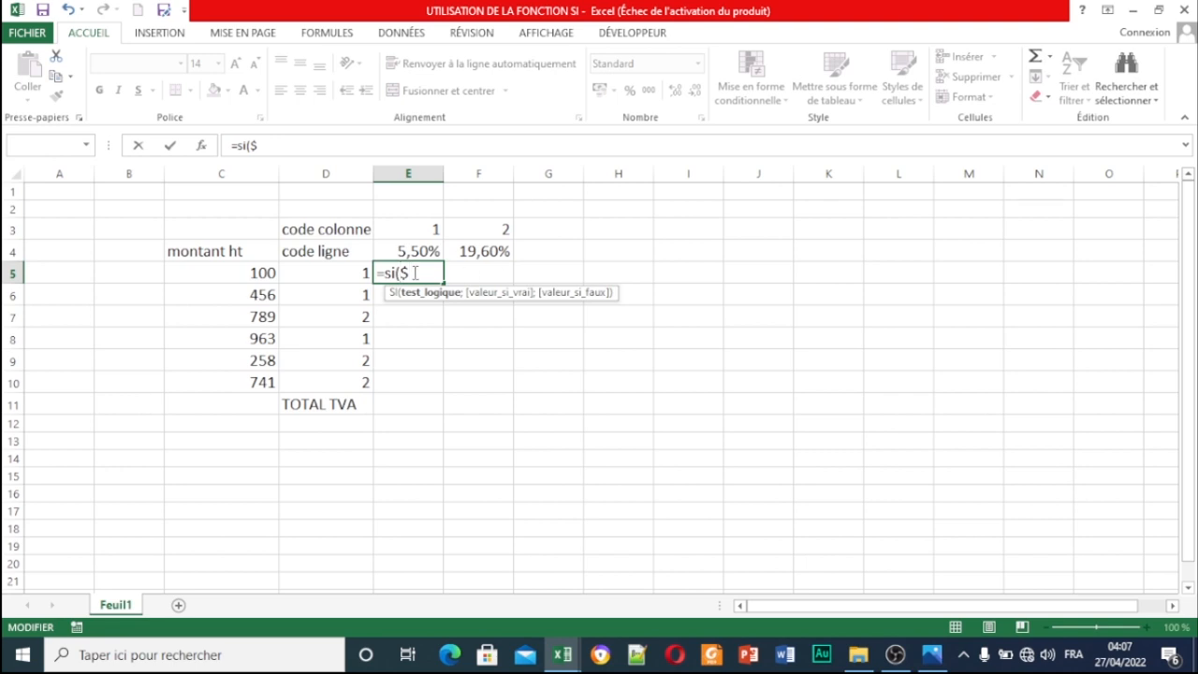
{"action": "type", "text": "D5"}
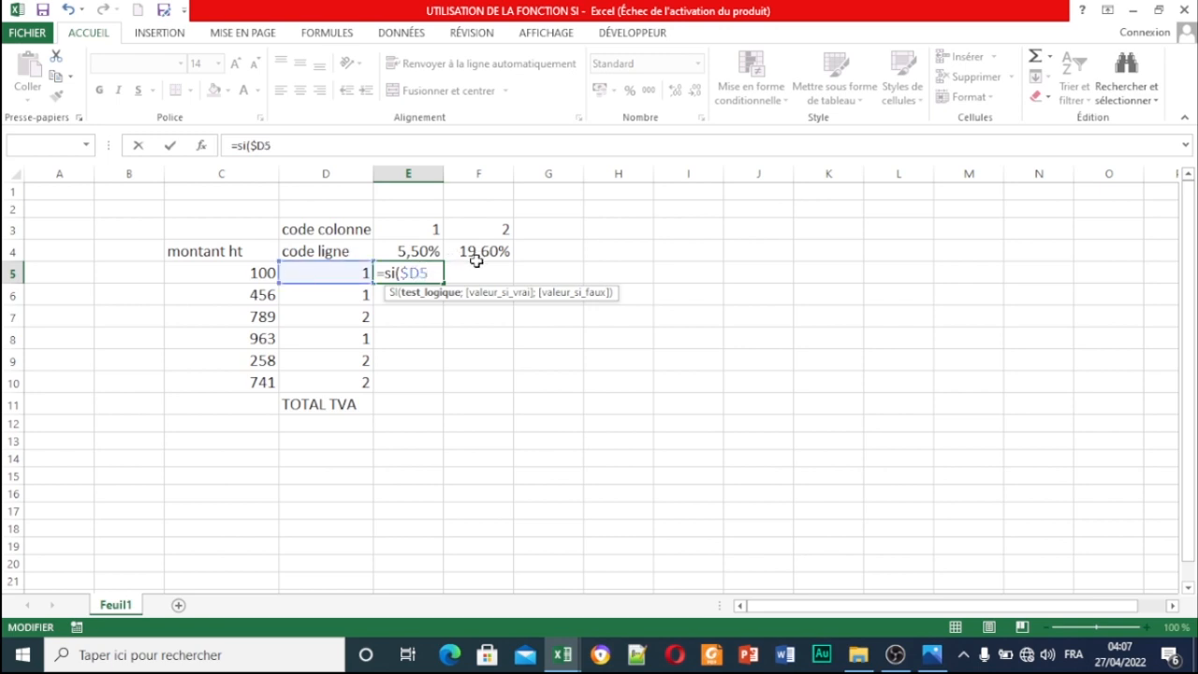
- Complete the logical test in E5 by comparing the row code with the row-locked column code E$3, ending the argument with a semicolon
{"action": "type", "text": "="}
{"action": "type", "text": "E"}
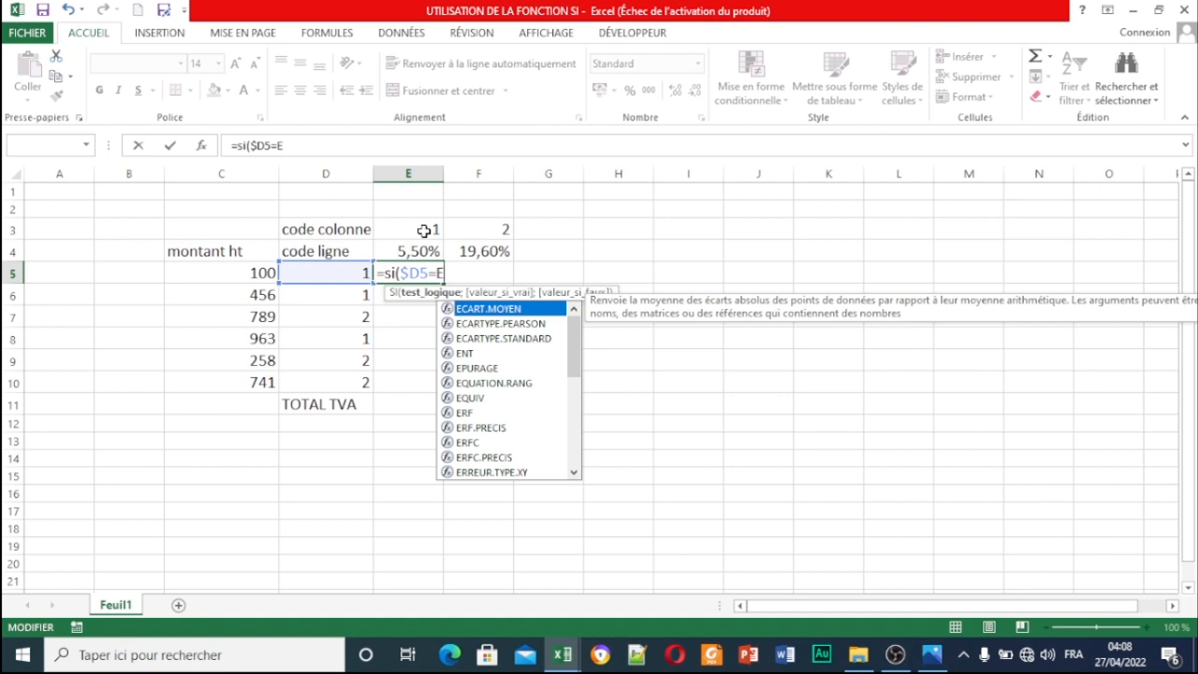
{"action": "type", "text": "$"}
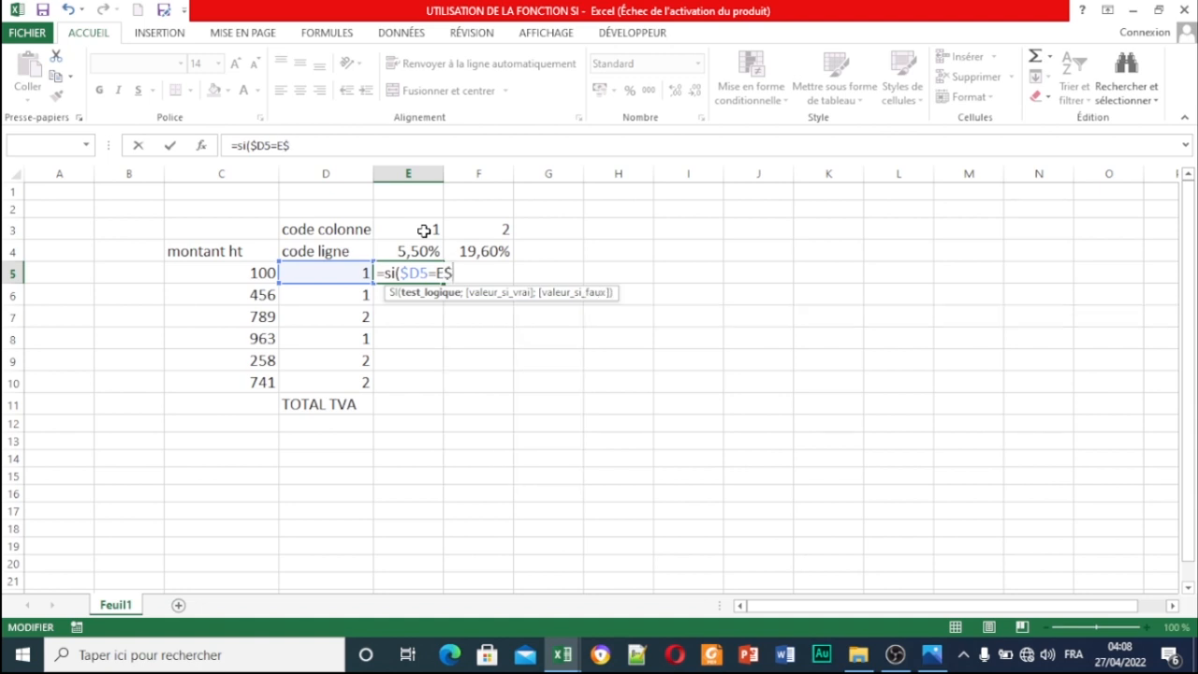
{"action": "type", "text": "1"}
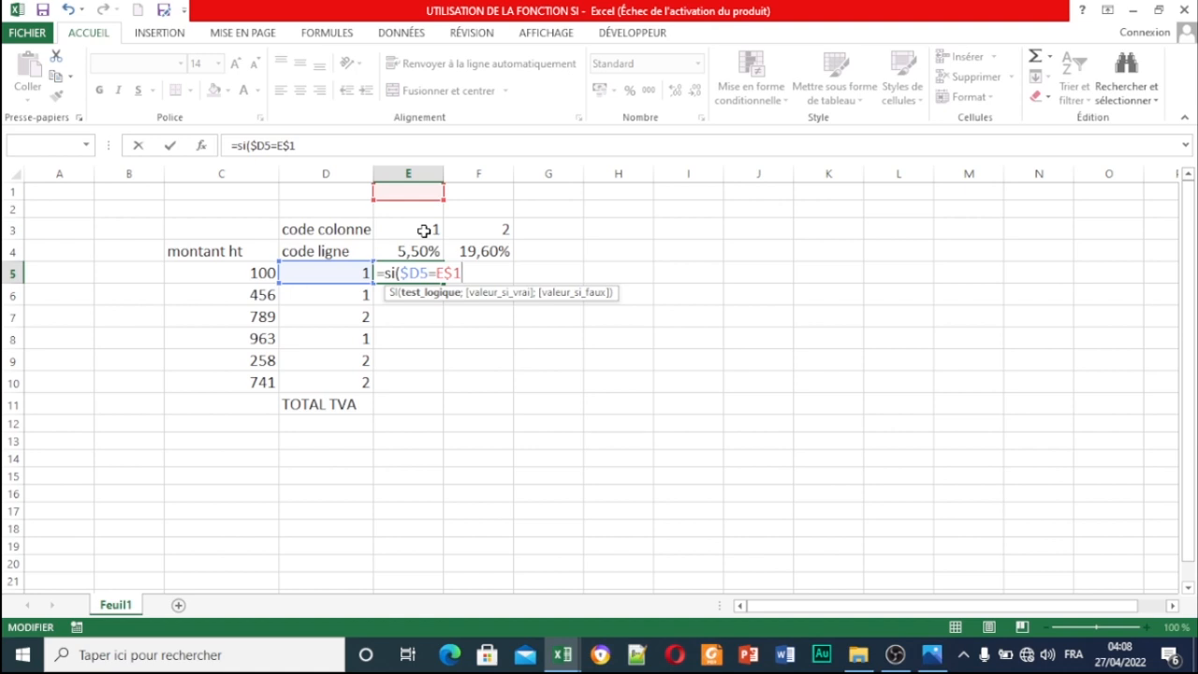
{"action": "key", "text": "BackSpace"}
{"action": "type", "text": "3"}
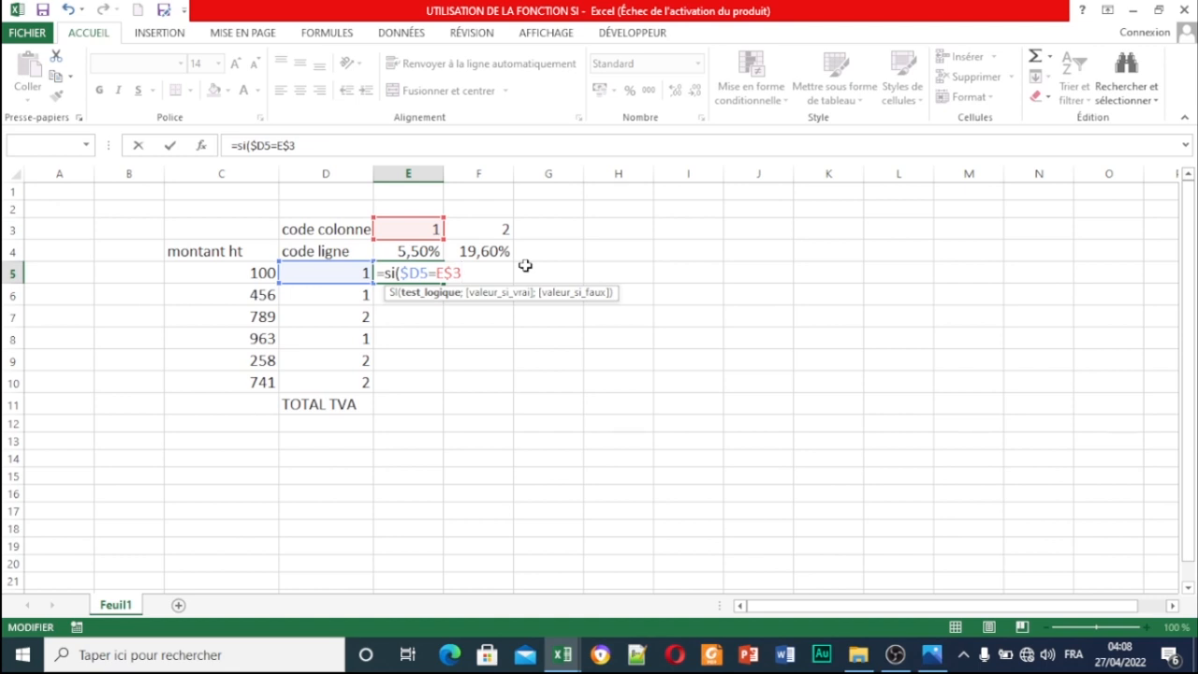
{"action": "type", "text": ";"}
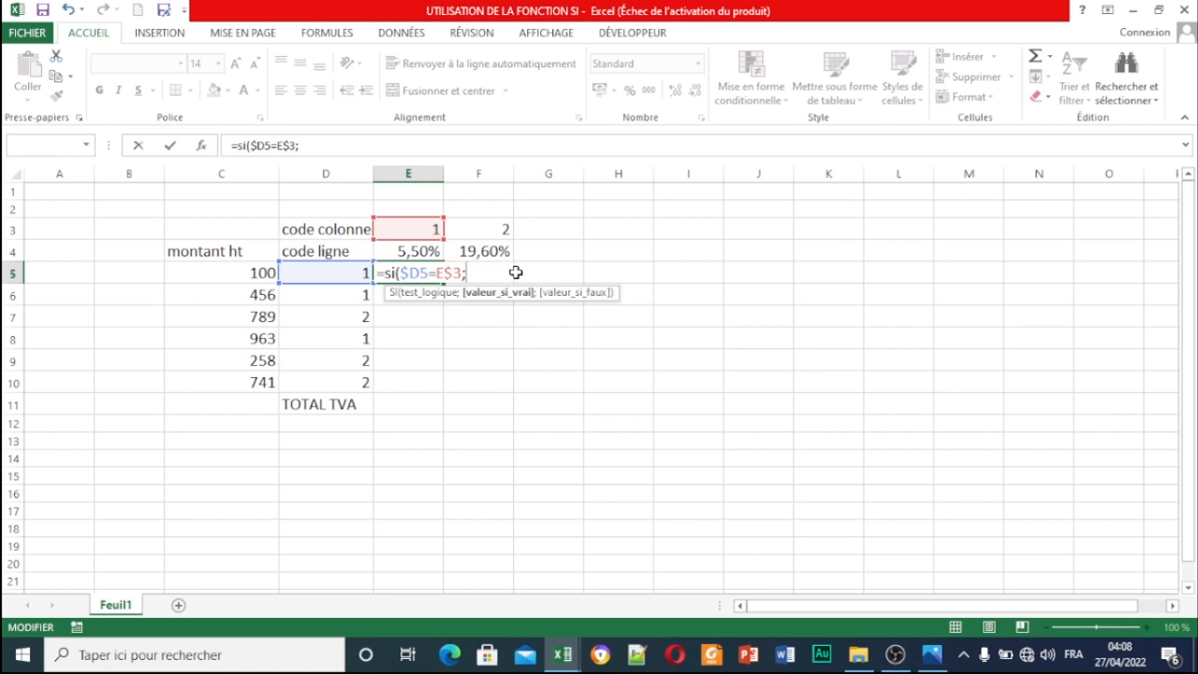
- Finish the SI formula in E5 with $C5*E$4 as the value if true and 0 as the value if false
{"action": "type", "text": "$"}
{"action": "type", "text": "C5"}
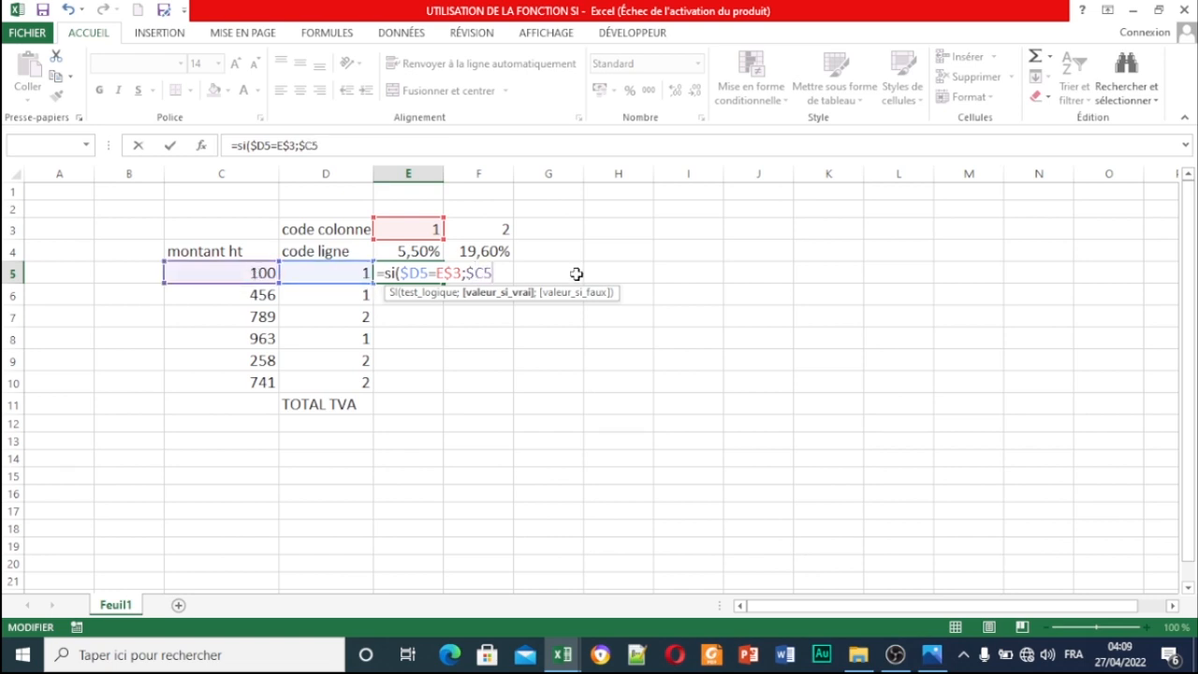
{"action": "type", "text": "*"}
{"action": "type", "text": "E"}
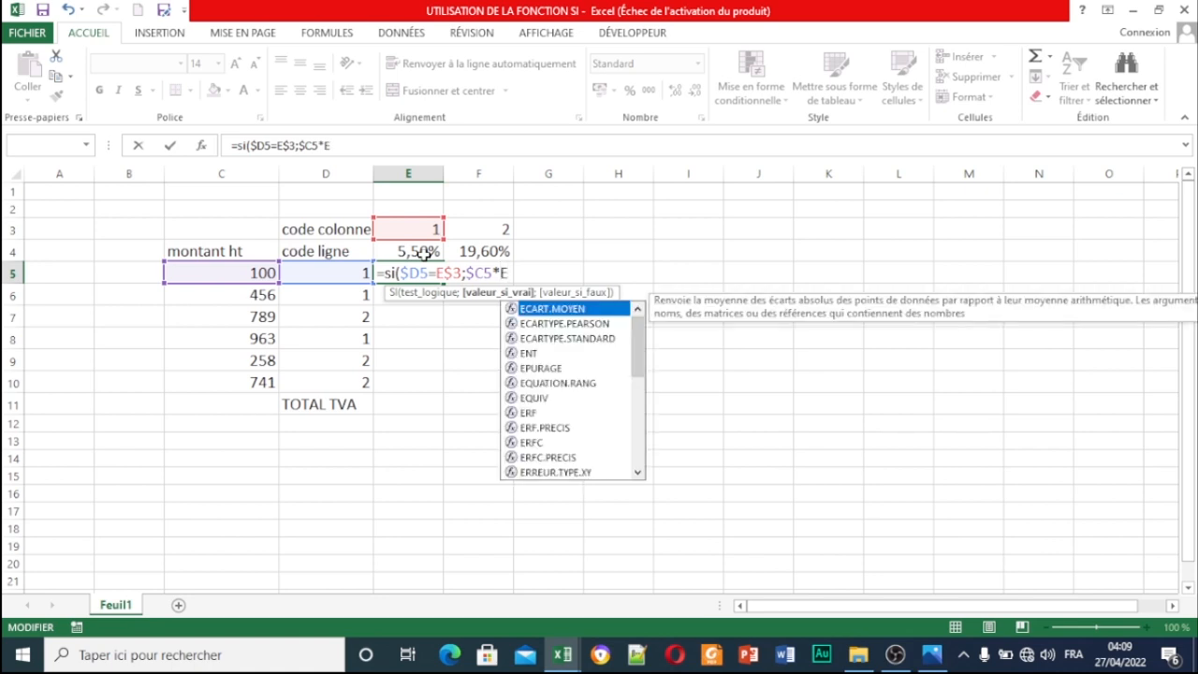
{"action": "key", "text": "Escape"}
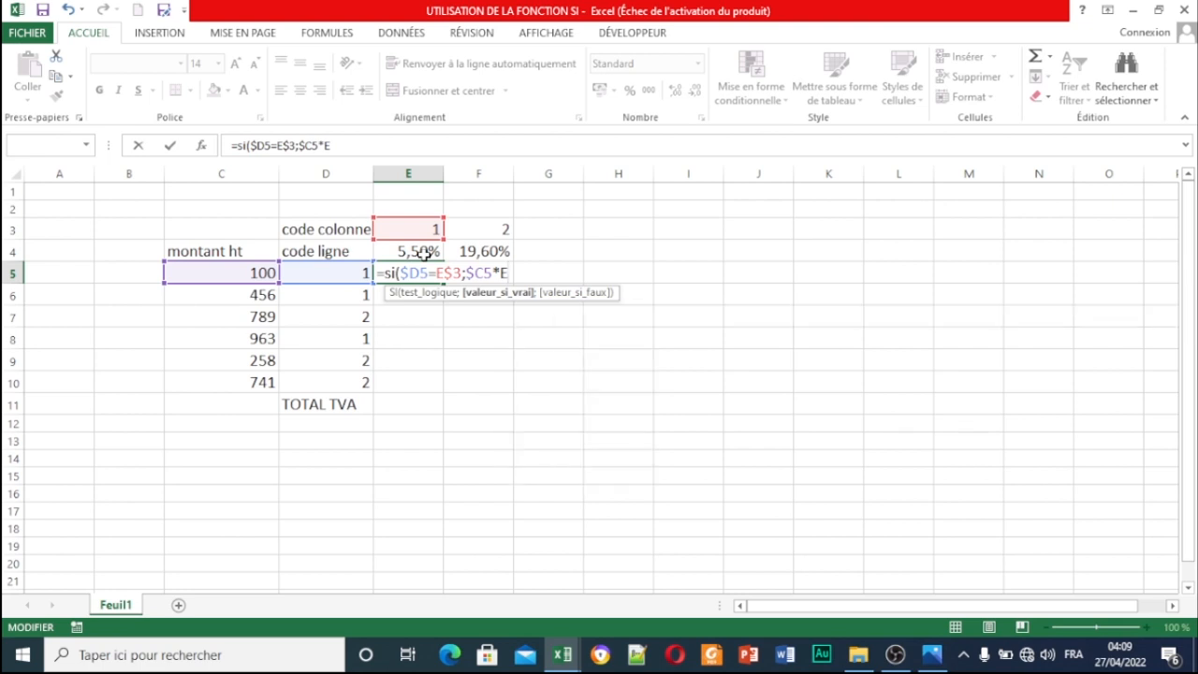
{"action": "type", "text": "$4"}
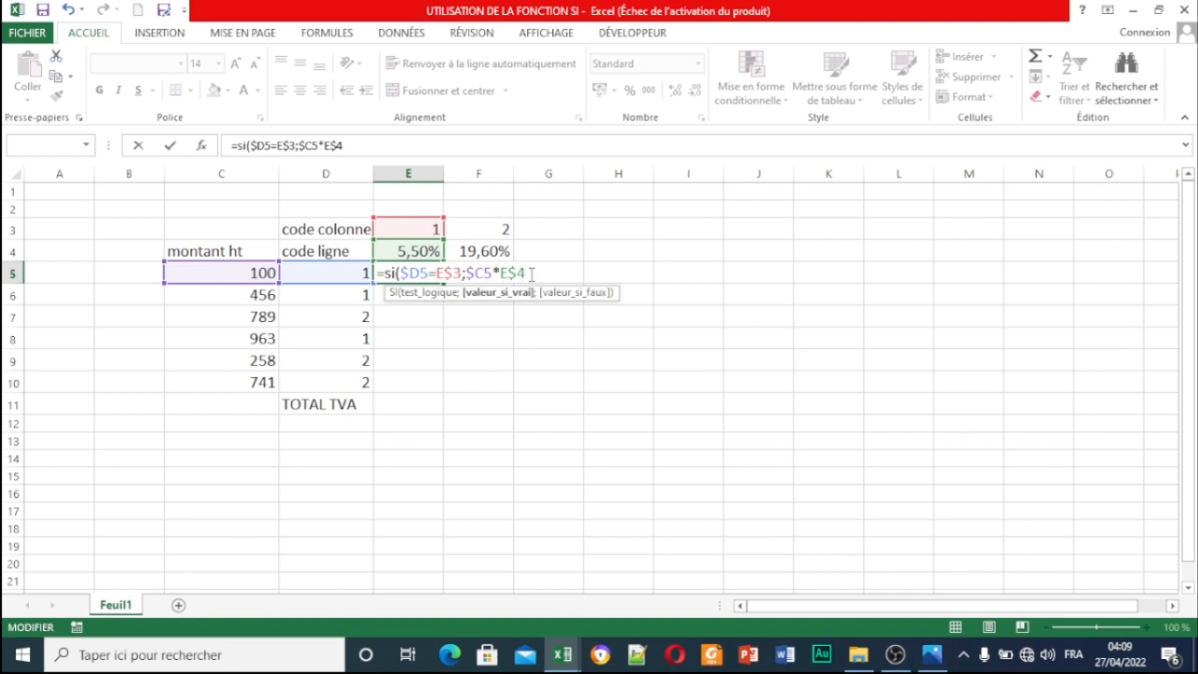
{"action": "type", "text": ";"}
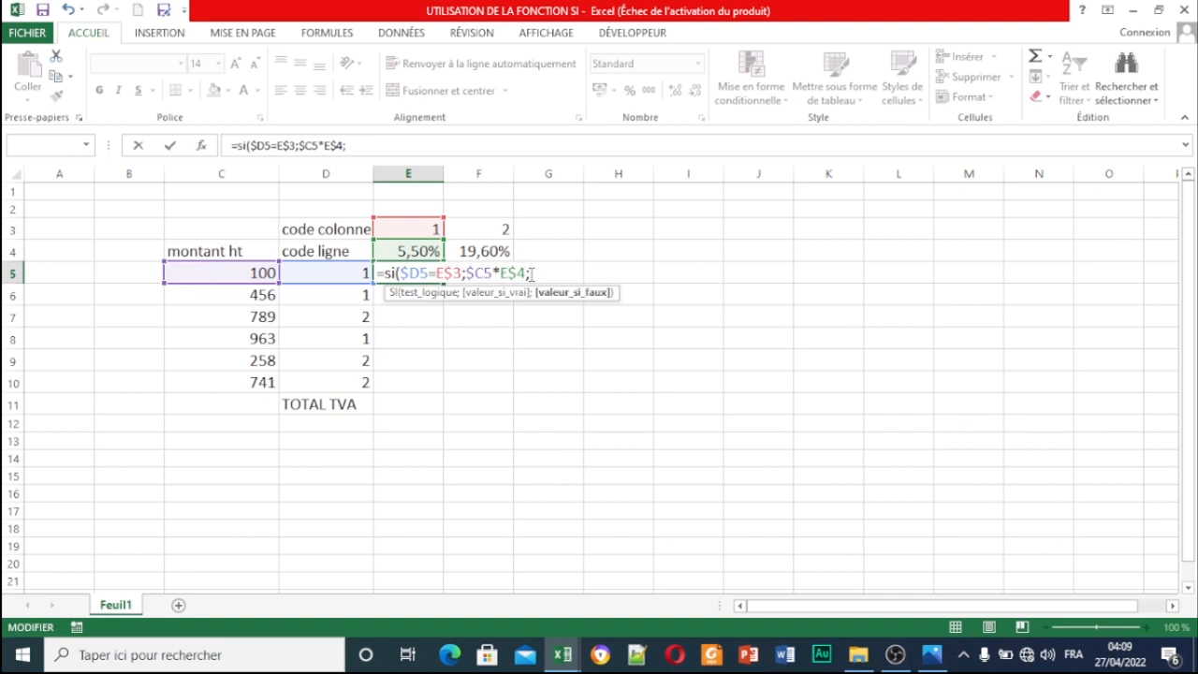
{"action": "type", "text": "0)"}
{"action": "key", "text": "Return"}
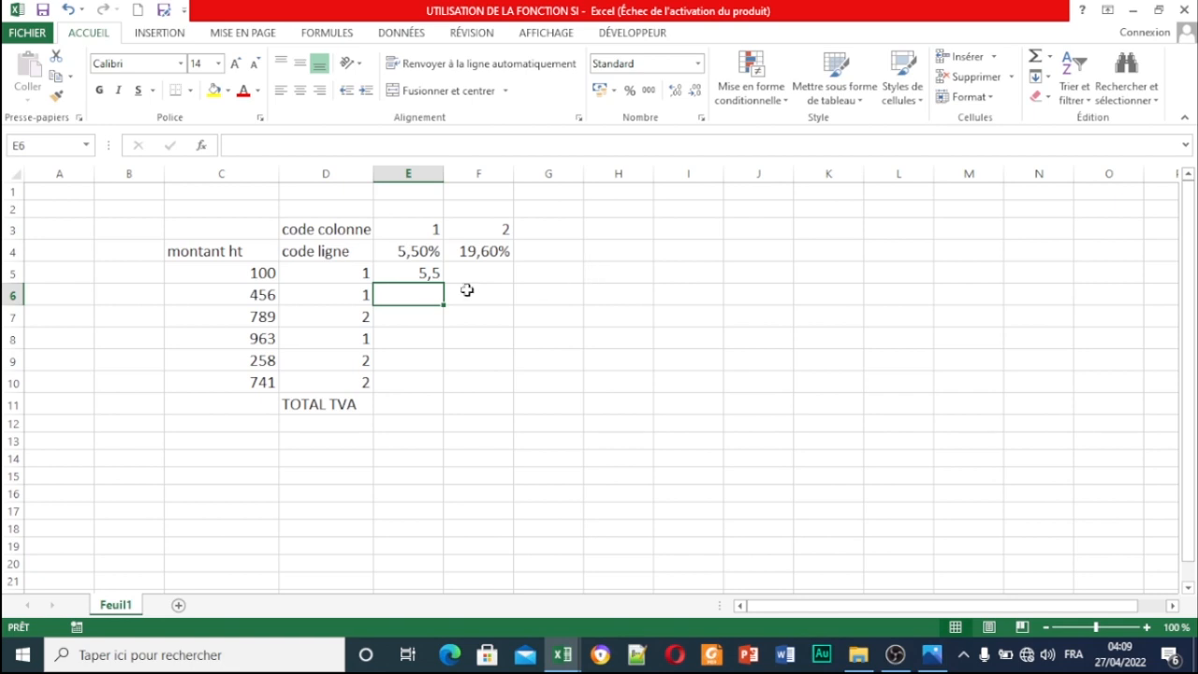
- Copy the SI formula from E5 across to F5 and fill both columns down to row 10
{"action": "left_click", "coordinate": [403, 270]}
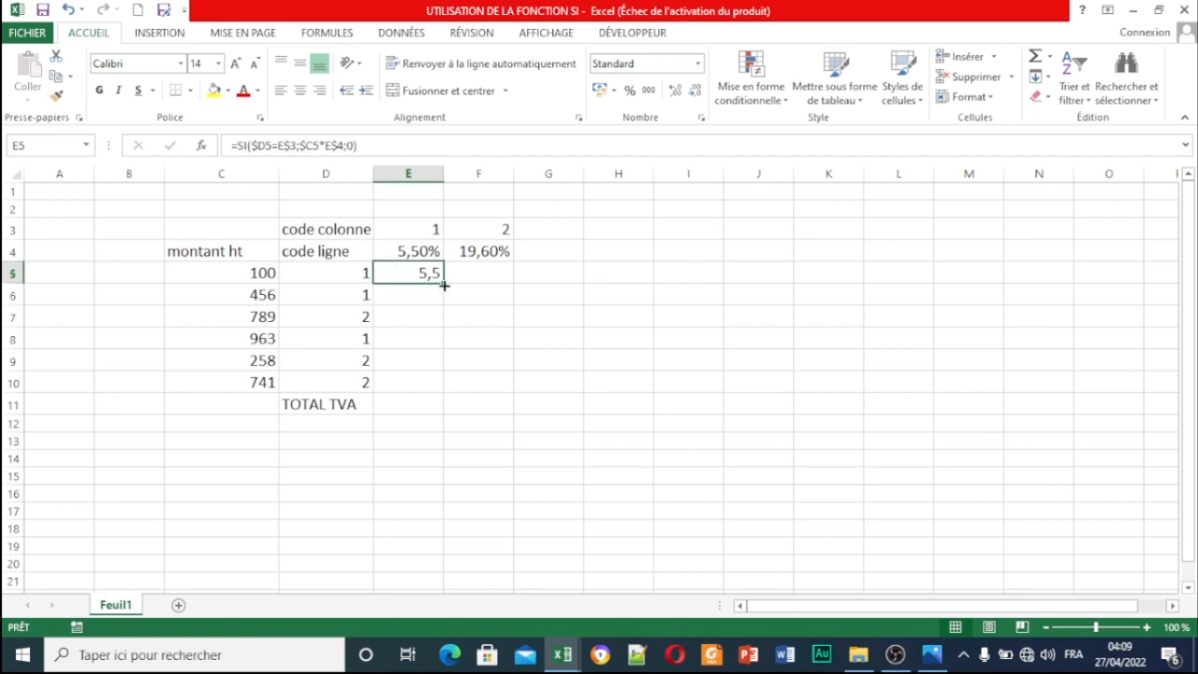
{"action": "left_click_drag", "start_coordinate": [444, 284], "coordinate": [494, 290]}
{"action": "left_click", "coordinate": [402, 273]}
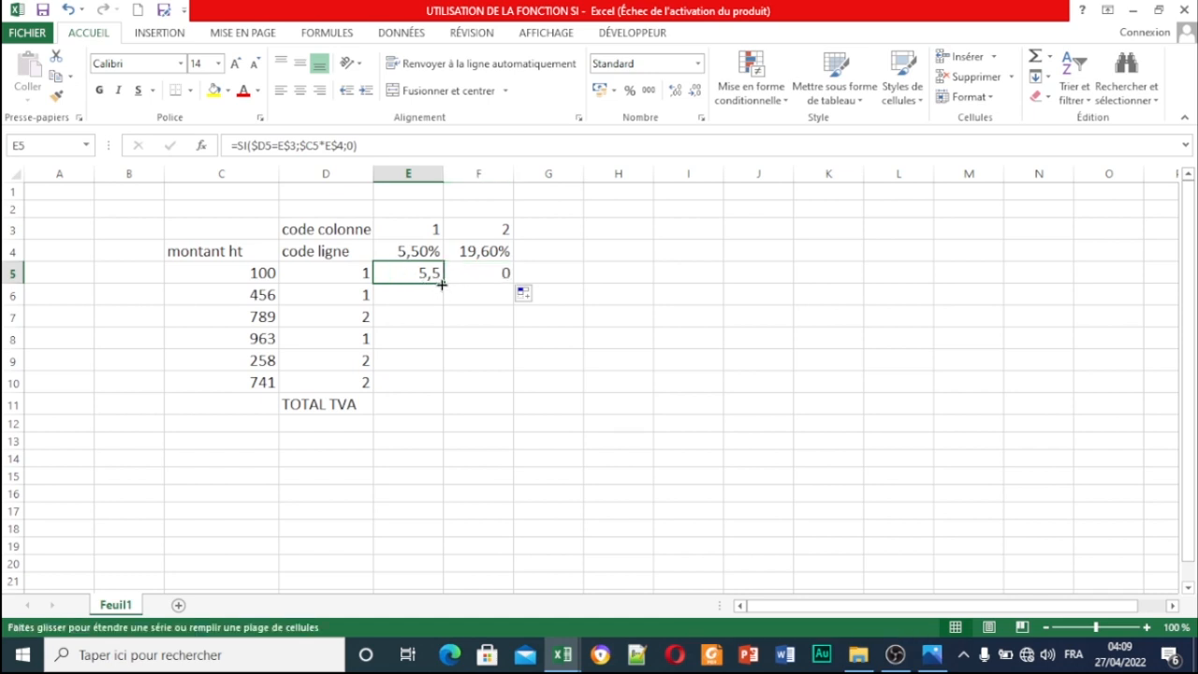
{"action": "left_click_drag", "start_coordinate": [443, 284], "coordinate": [441, 391]}
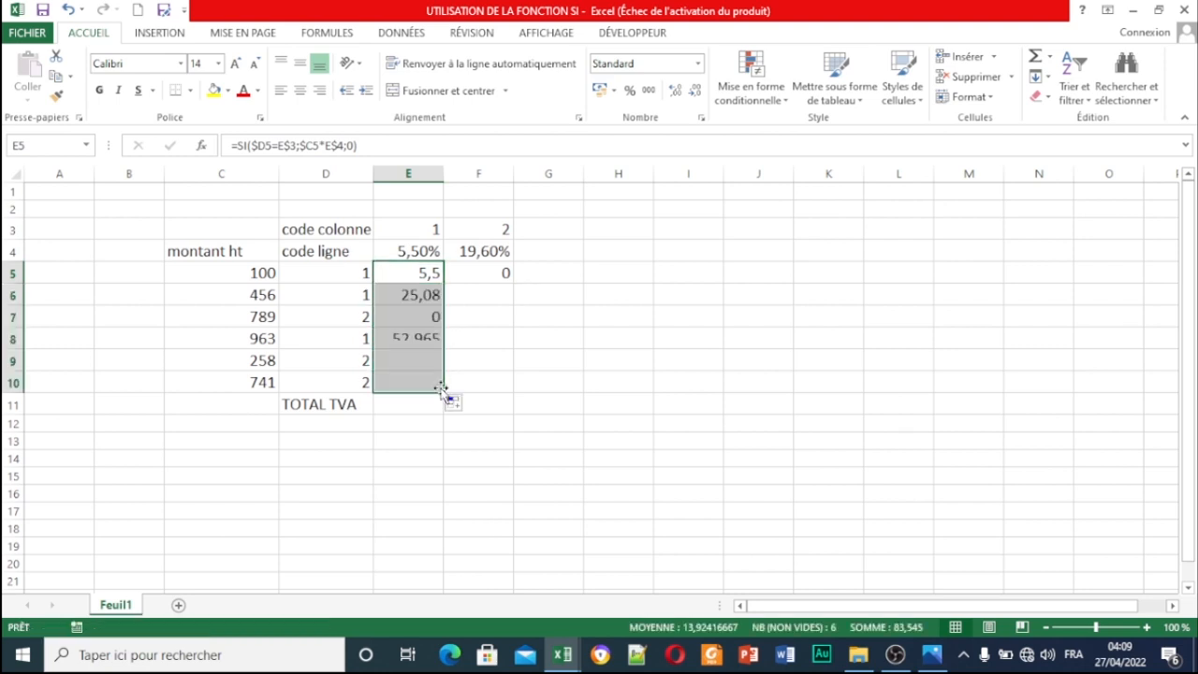
{"action": "left_click", "coordinate": [481, 273]}
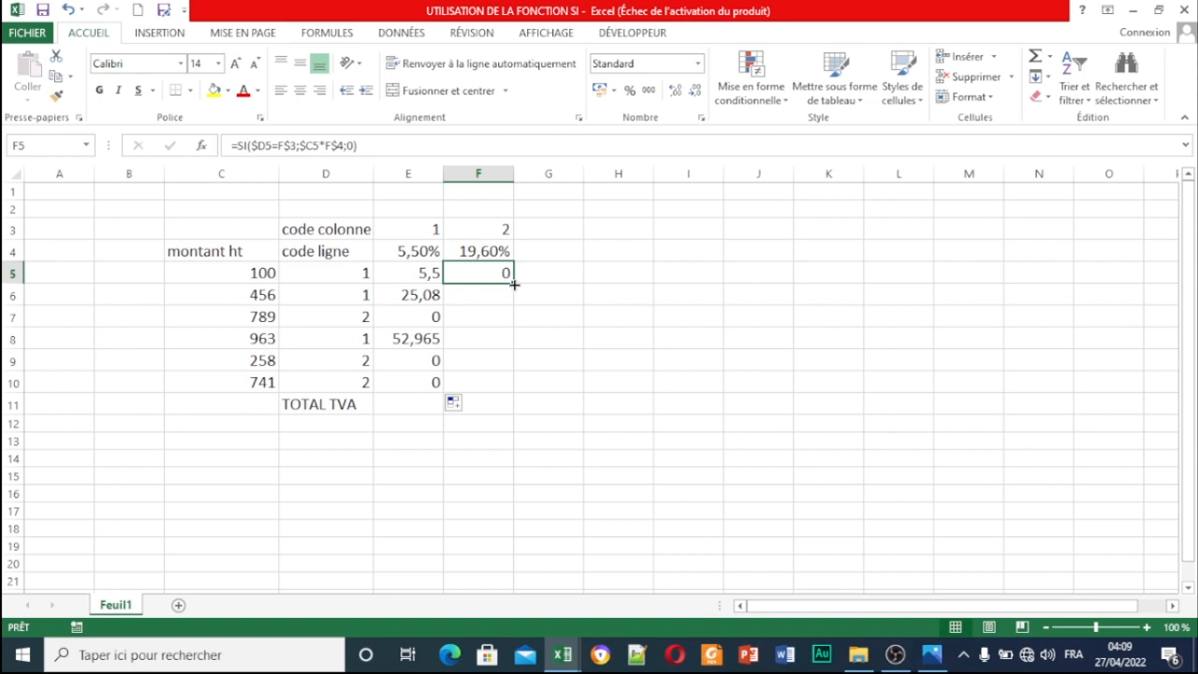
{"action": "left_click_drag", "start_coordinate": [513, 283], "coordinate": [509, 393]}
{"action": "left_click", "coordinate": [638, 356]}
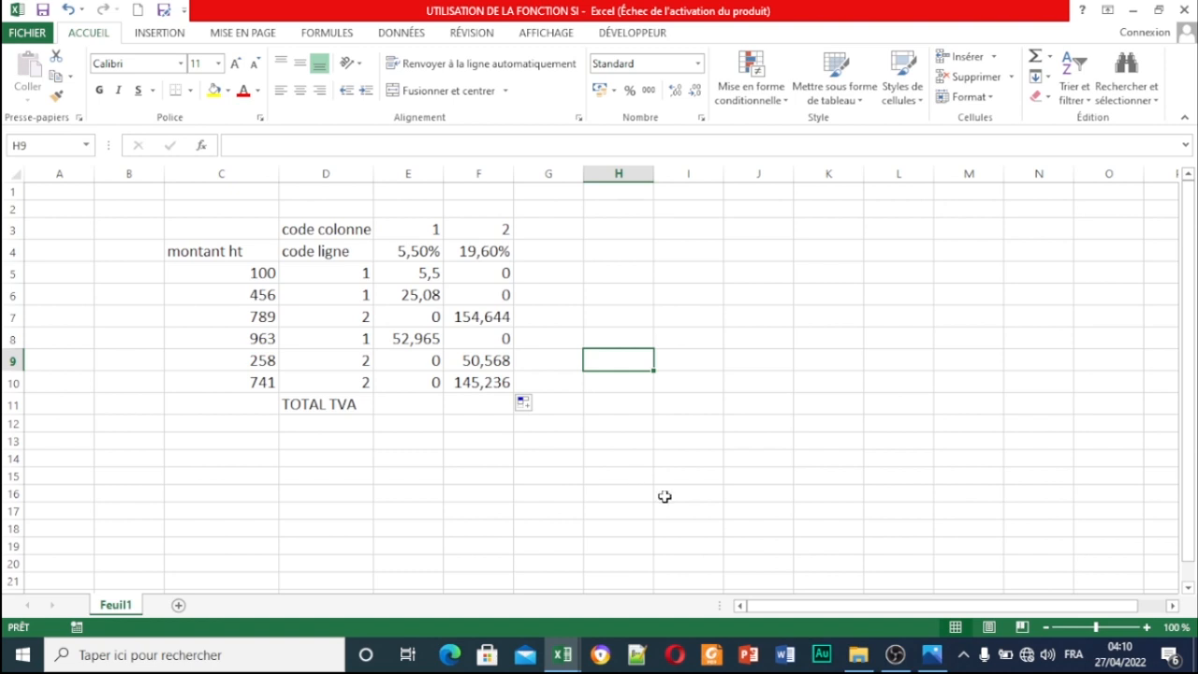
- Switch to the Photos window with the TP N° 8 exercise instructions
{"action": "left_click", "coordinate": [931, 654]}
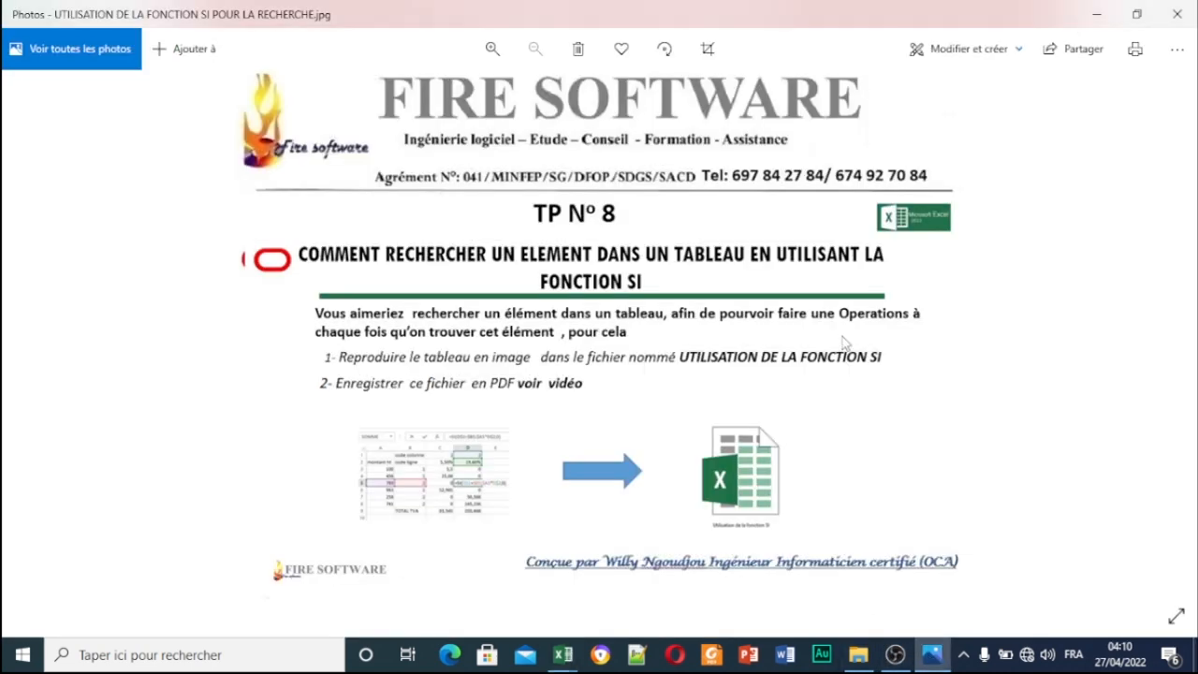